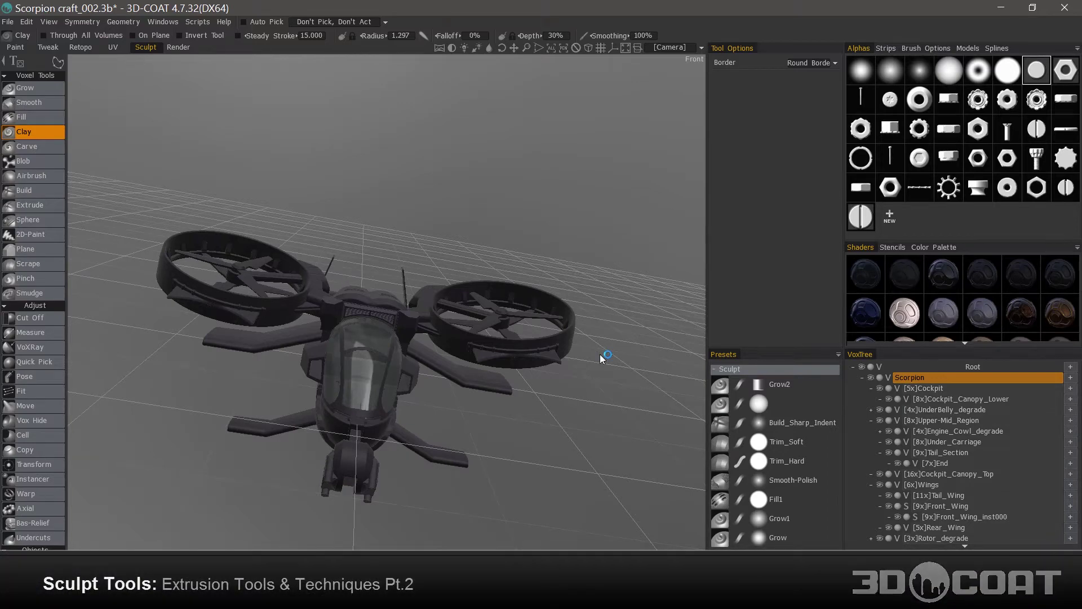
Step: Pick the Front_Wing_inst000 layer, isolate the front wing by hiding the other volumes, and frame the wing's outer end
left_click_drag(236, 411, 348, 391)
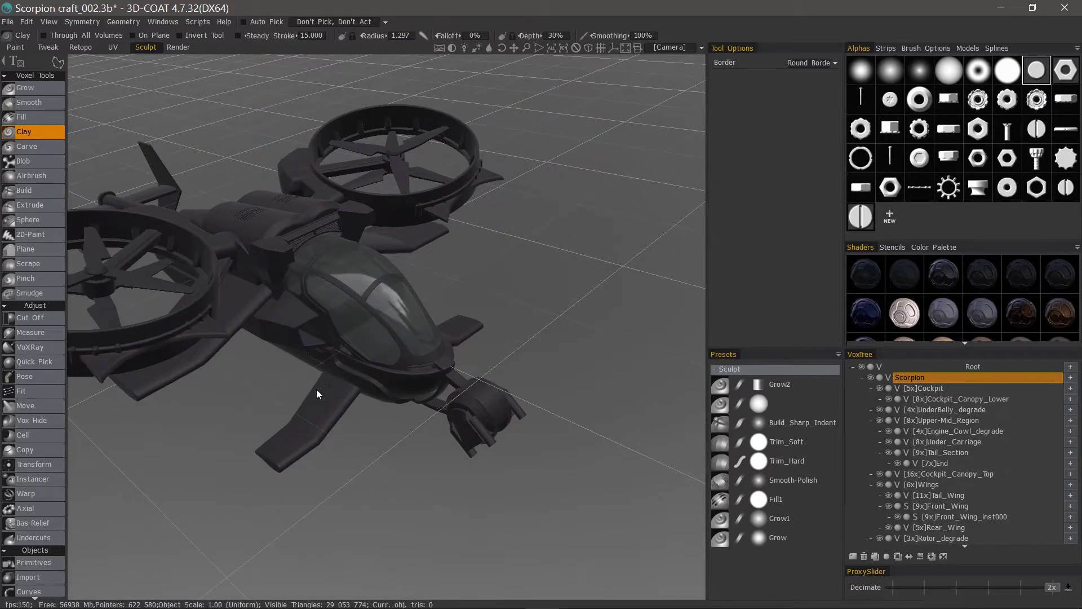
key("h")
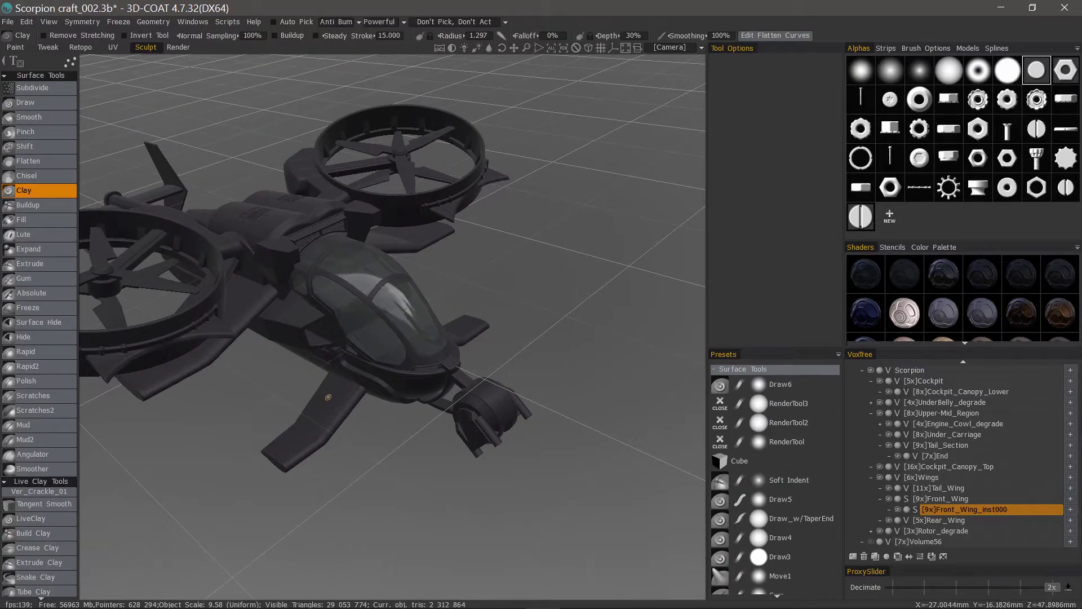
left_click(898, 509, "alt")
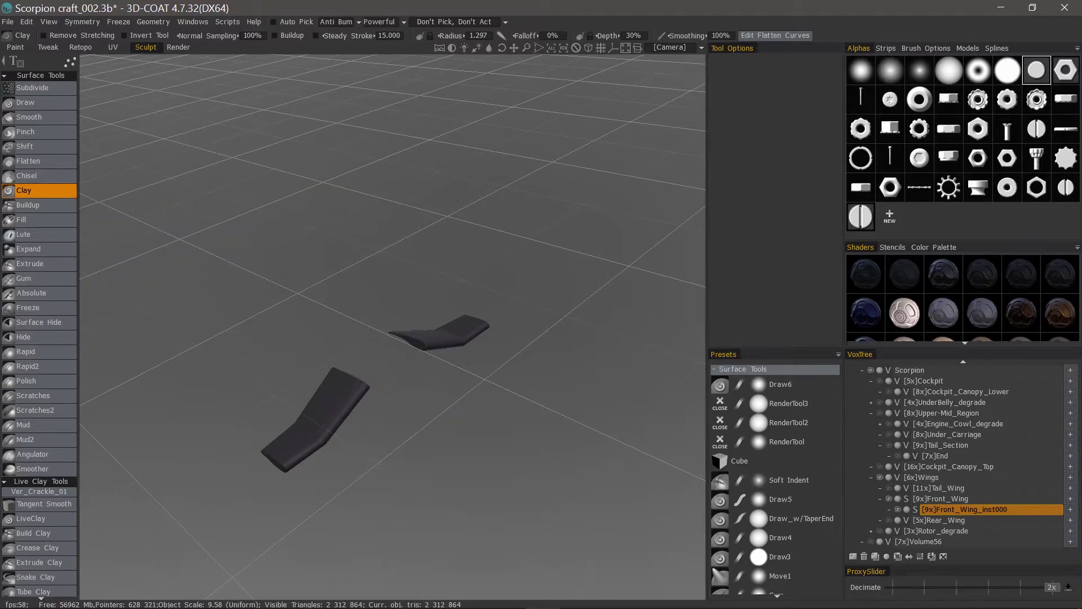
left_click_drag(322, 394, 343, 405, "alt")
mouse_move(343, 406)
right_mouse_down("alt")
mouse_move(360, 365)
mouse_move(353, 234)
right_mouse_up("alt")
left_click_drag(353, 235, 409, 305, "alt")
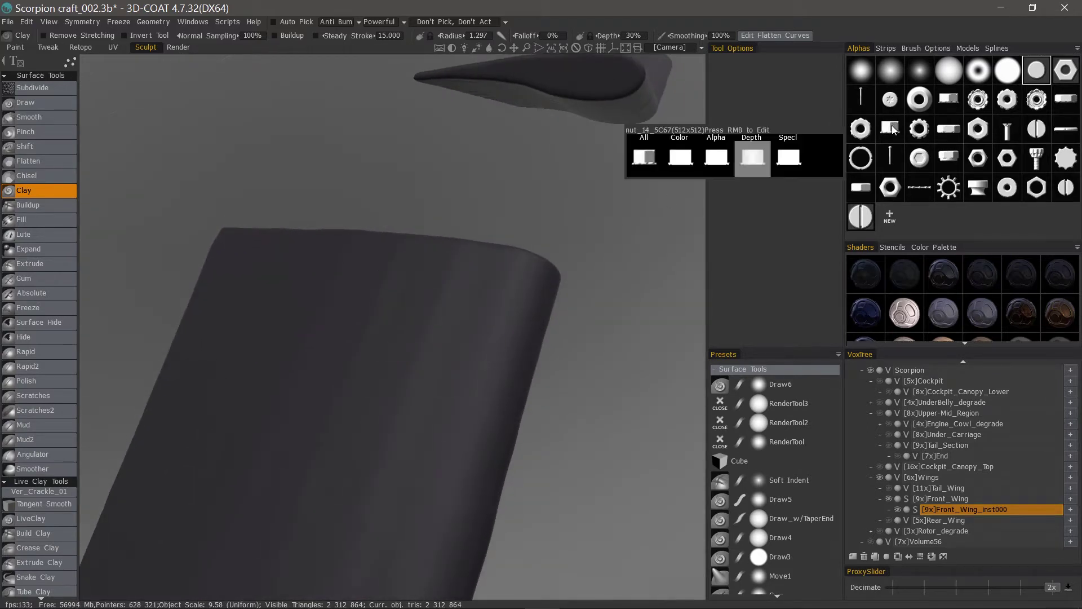
Step: Activate the Pose tool with Paint Select as the transpose mode
scroll(64, 400, "down", 3)
scroll(64, 400, "down", 6)
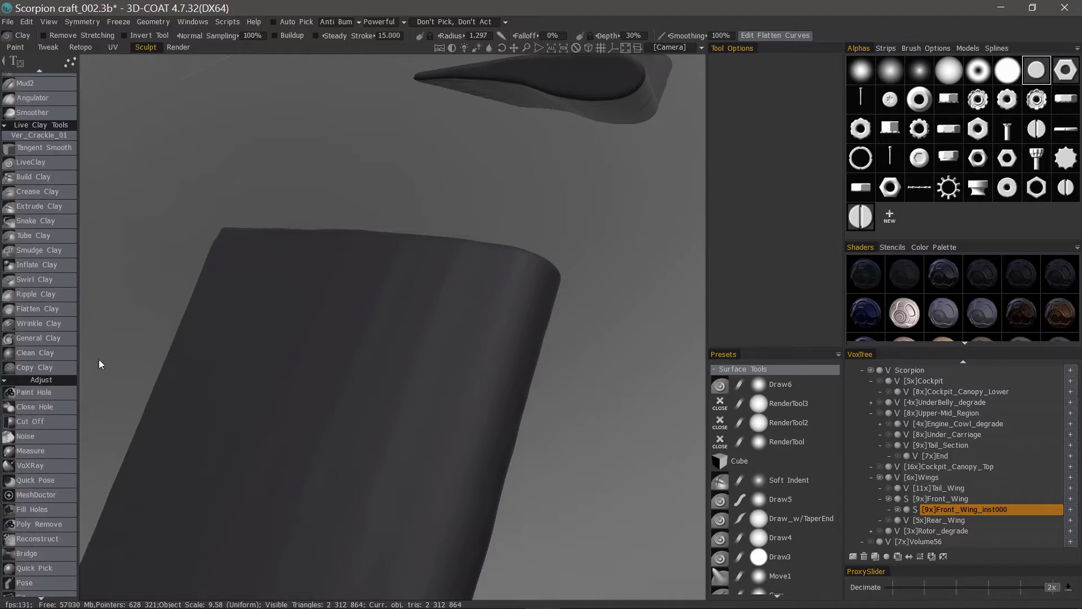
scroll(46, 452, "down", 7)
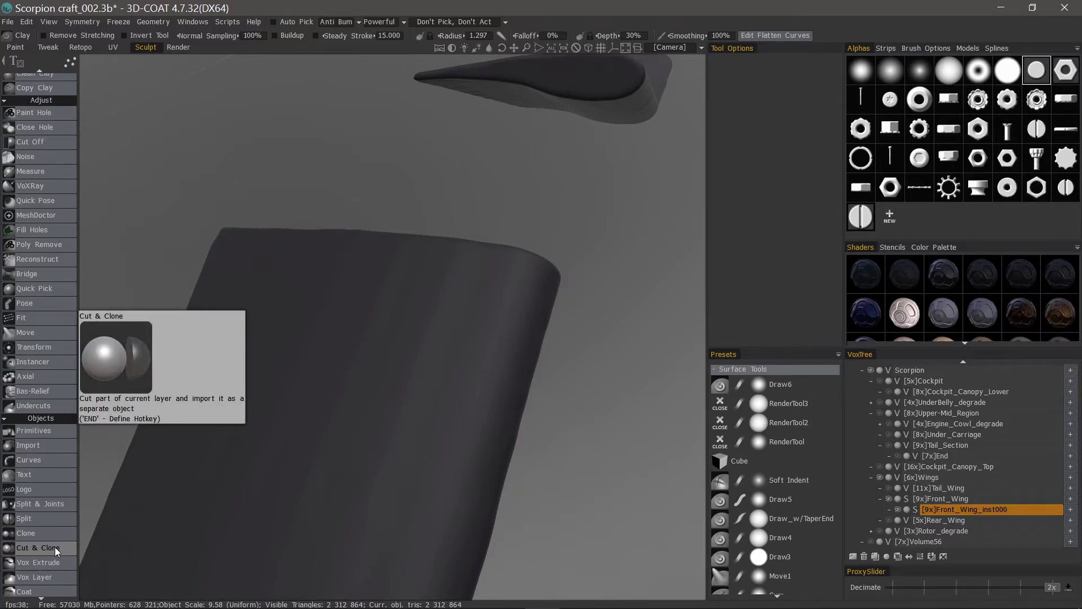
mouse_move(362, 319)
left_mouse_down("alt")
mouse_move(402, 349)
mouse_move(375, 331)
left_mouse_up("alt")
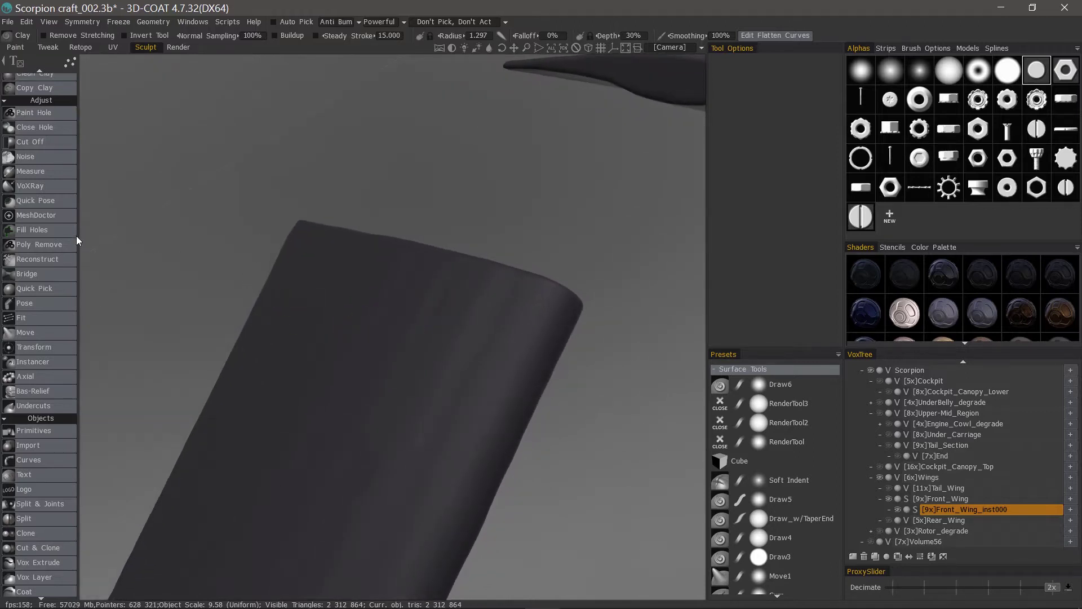
left_click(32, 306)
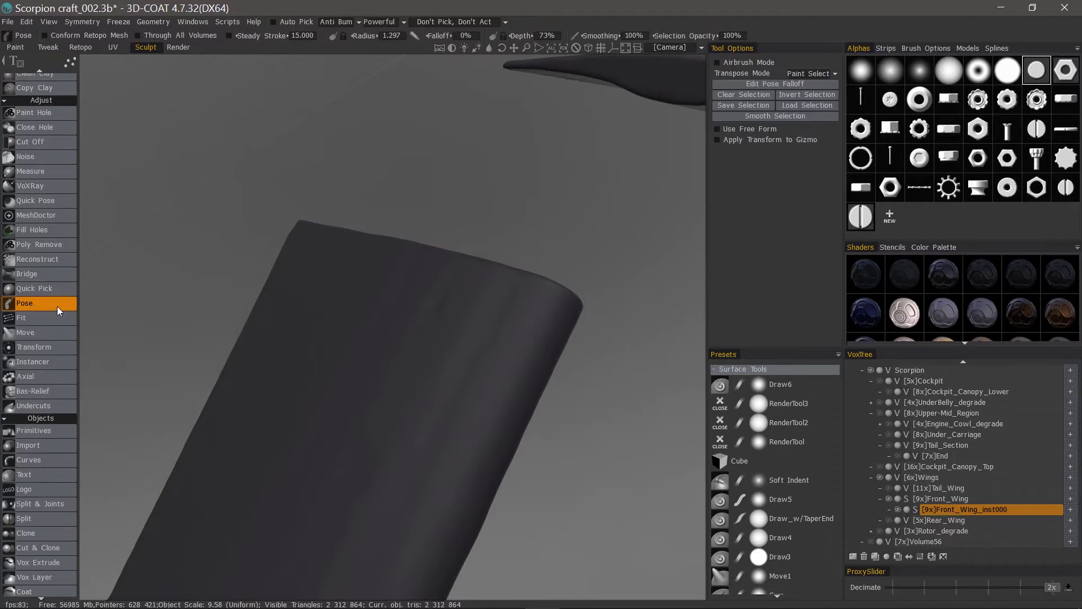
scroll(384, 290, "up", 4)
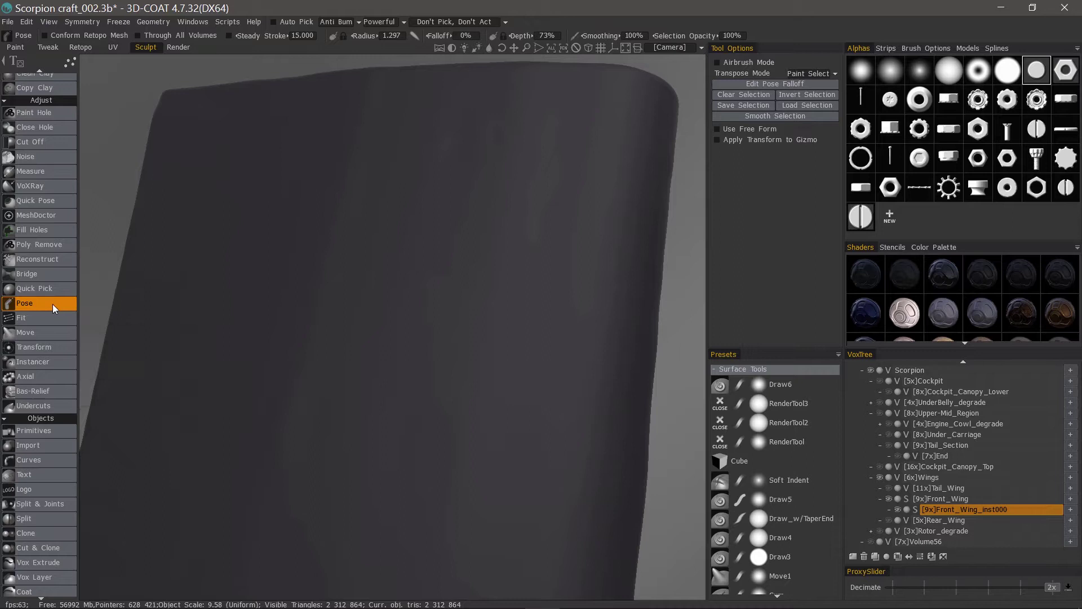
left_click(811, 74)
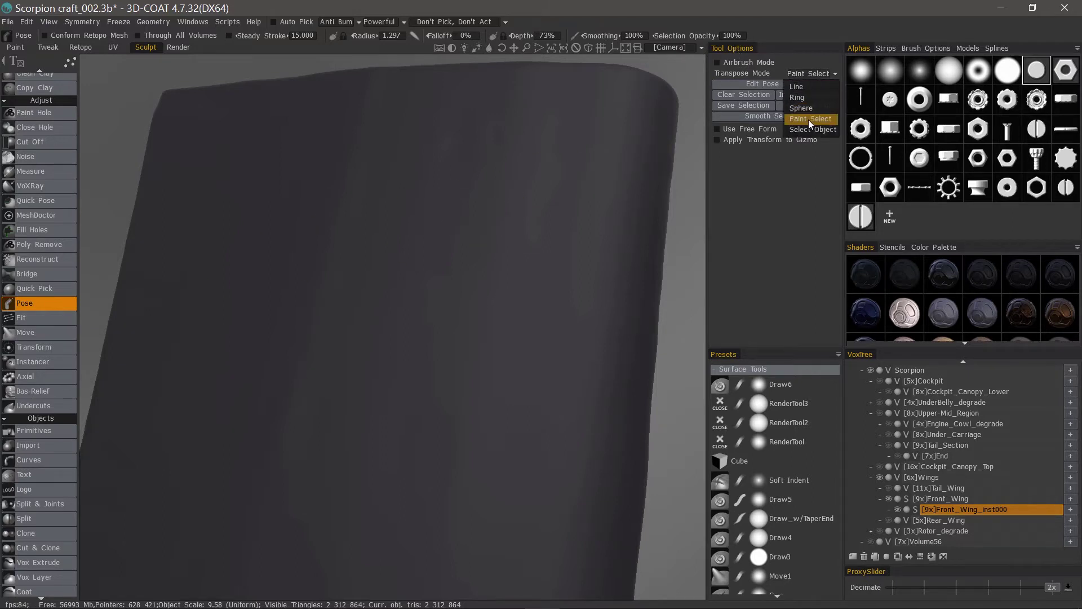
mouse_move(984, 129)
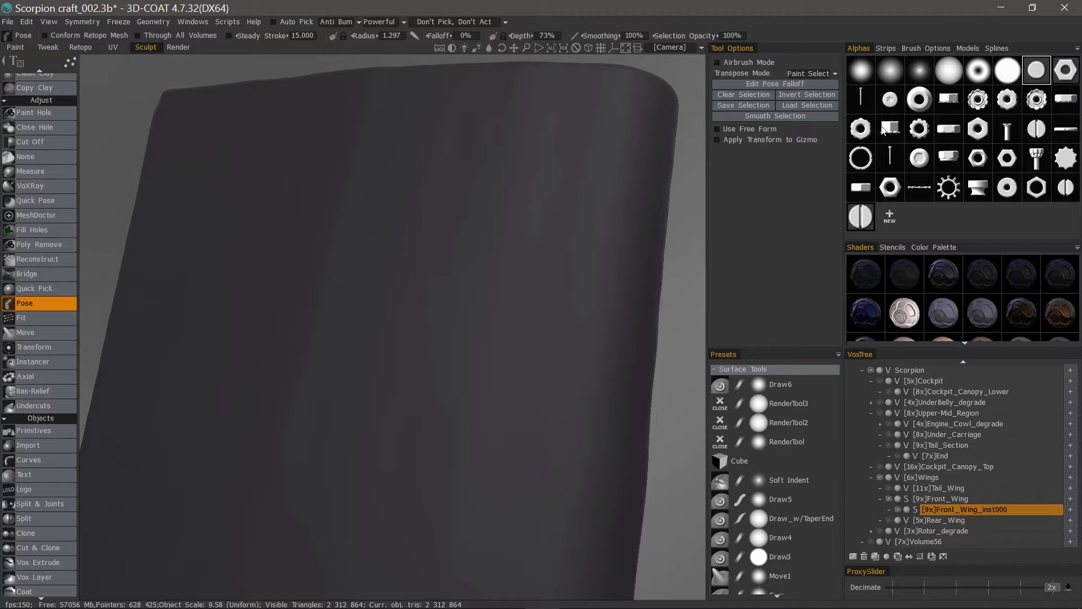
Step: Choose the hex nut alpha with the round hole and stamp it as a pose selection near the wing end's rounded corner
left_click(1064, 76)
scroll(510, 175, "down", 2)
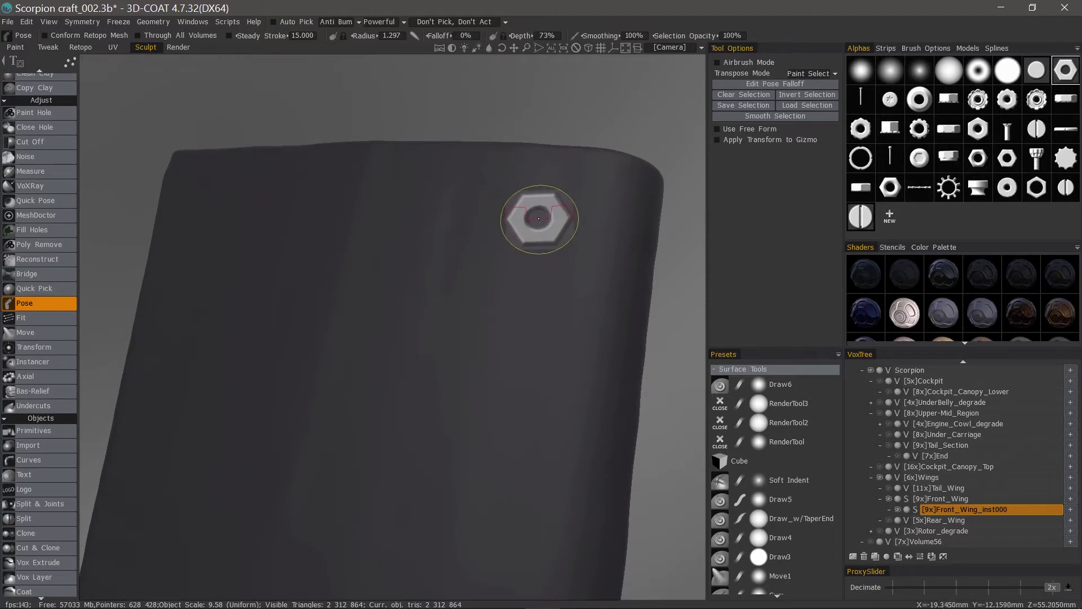
left_click(539, 222)
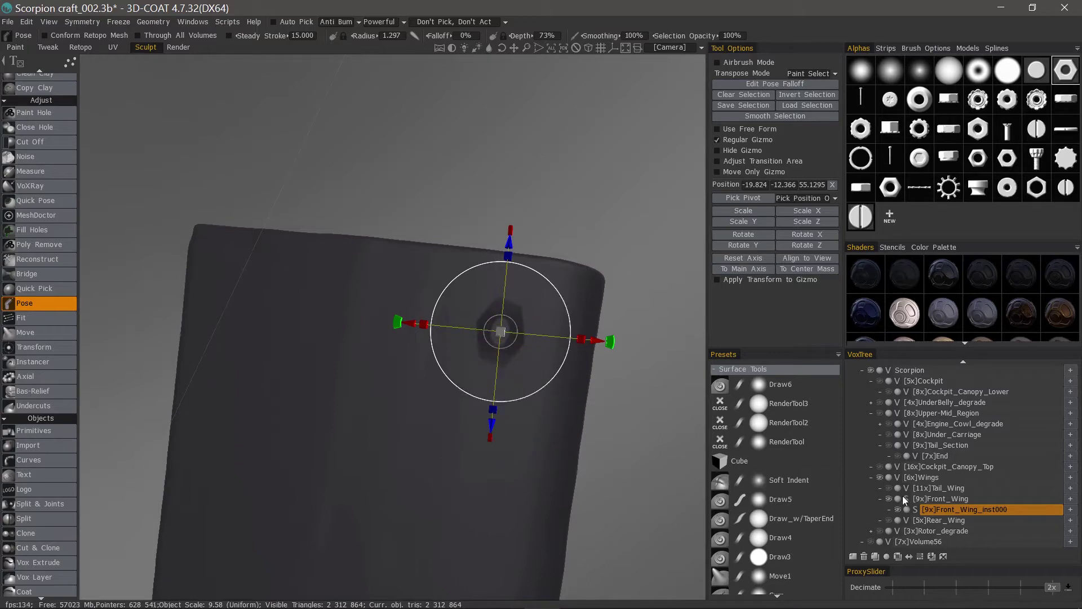
Step: Review the layer commands for Front_Wing_inst000, including To Global Space
left_click(908, 505)
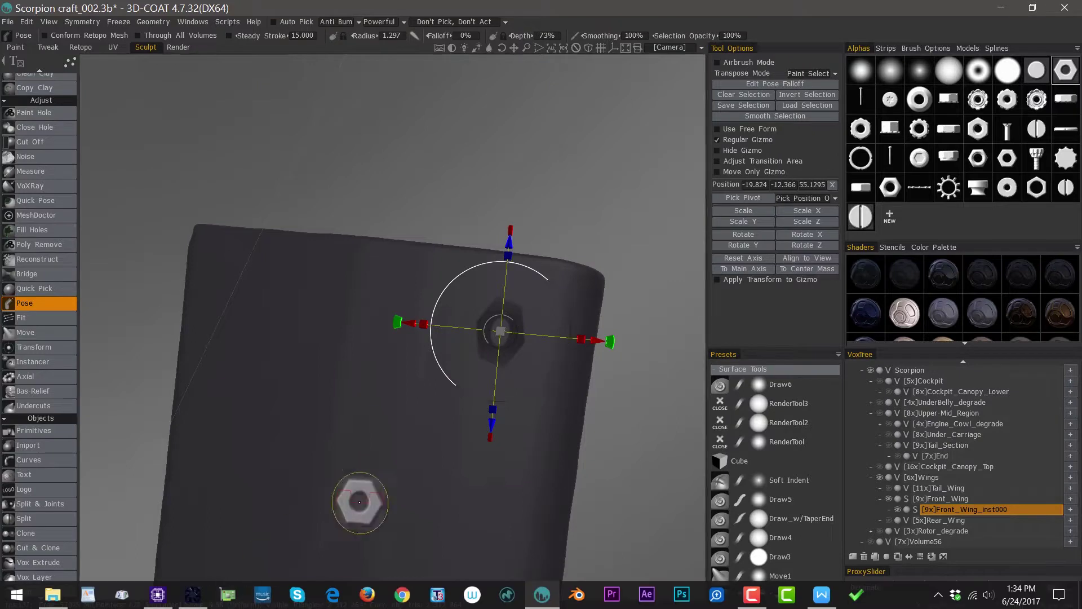
right_click(952, 510)
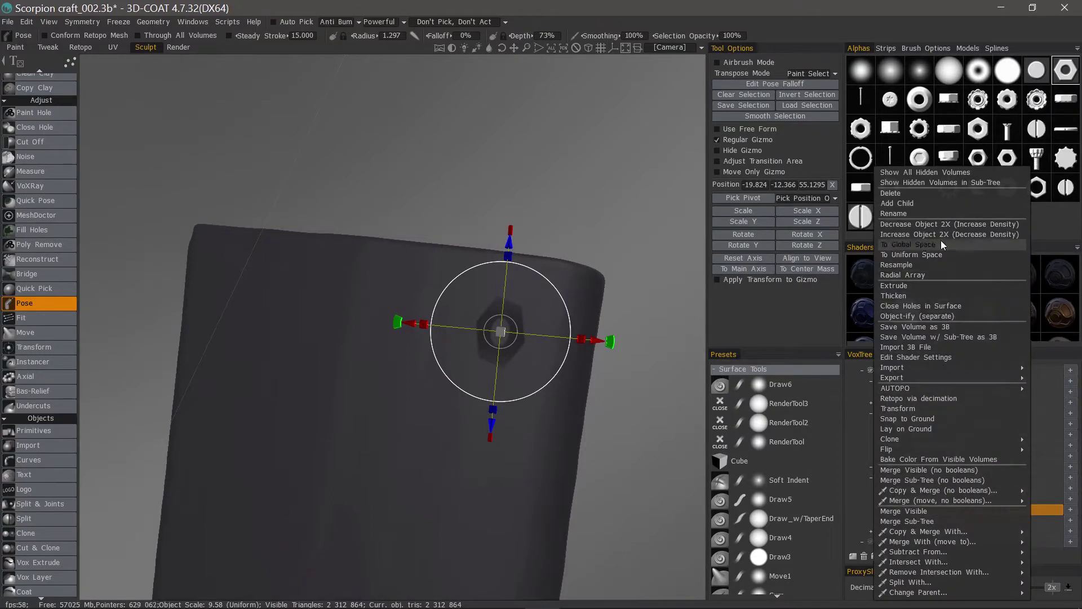
left_click(925, 245)
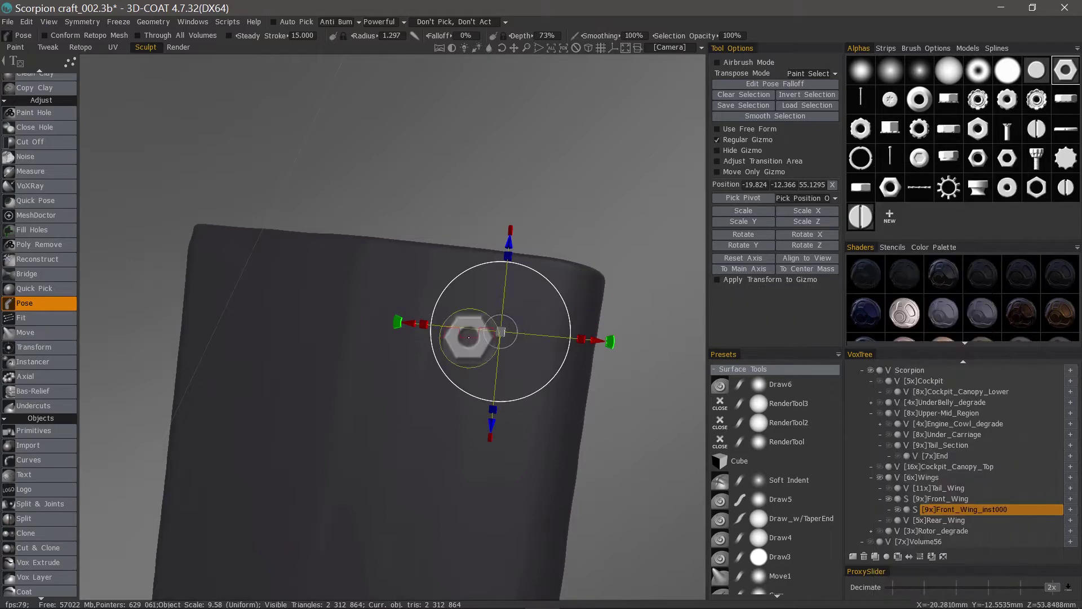
Step: Hide the gizmo, clear the pose selection, and restamp the hex nut selection slightly closer to the wing's end edge
left_click(717, 151)
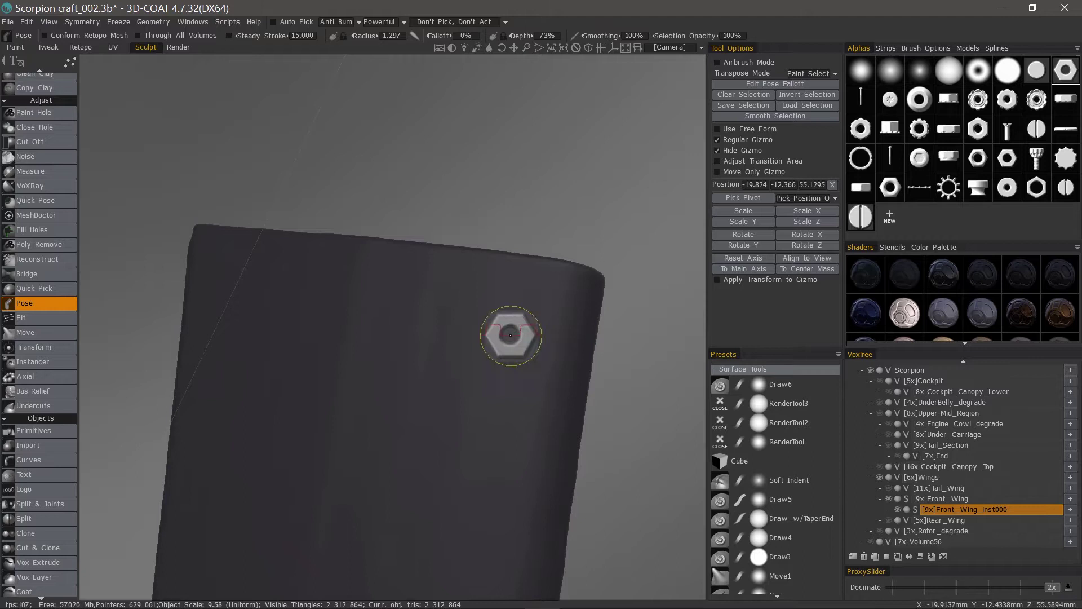
key("ctrl+d")
left_click(503, 314)
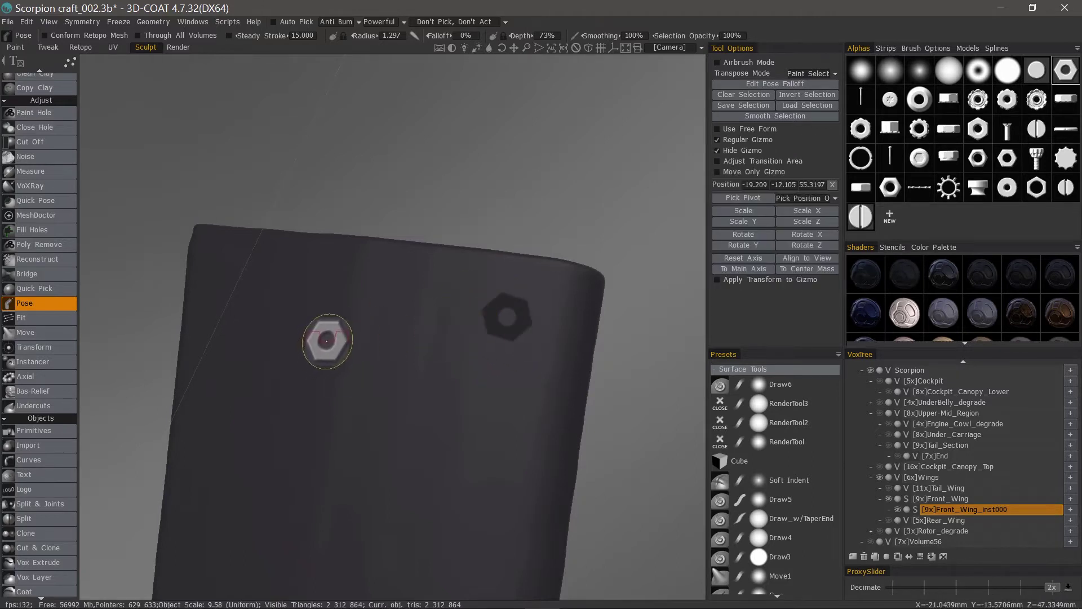
Step: Show the gizmo again, pull the selected hex nut shape up out of the wing surface, and clear the selection
left_click(717, 150)
mouse_move(440, 283)
left_mouse_down("alt")
mouse_move(273, 287)
mouse_move(324, 322)
mouse_move(414, 146)
mouse_move(443, 144)
mouse_move(440, 122)
mouse_move(440, 242)
mouse_move(367, 224)
mouse_move(376, 217)
left_mouse_up("alt")
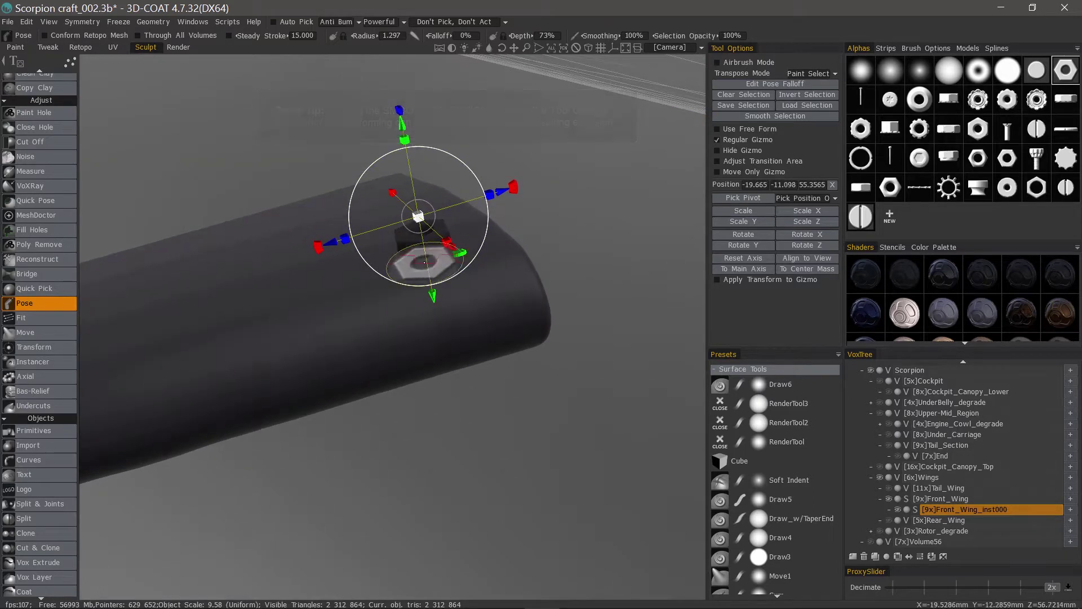
mouse_move(388, 263)
left_mouse_down("alt")
mouse_move(294, 221)
mouse_move(394, 241)
mouse_move(324, 230)
mouse_move(302, 188)
mouse_move(599, 159)
left_mouse_up("alt")
left_click(739, 96)
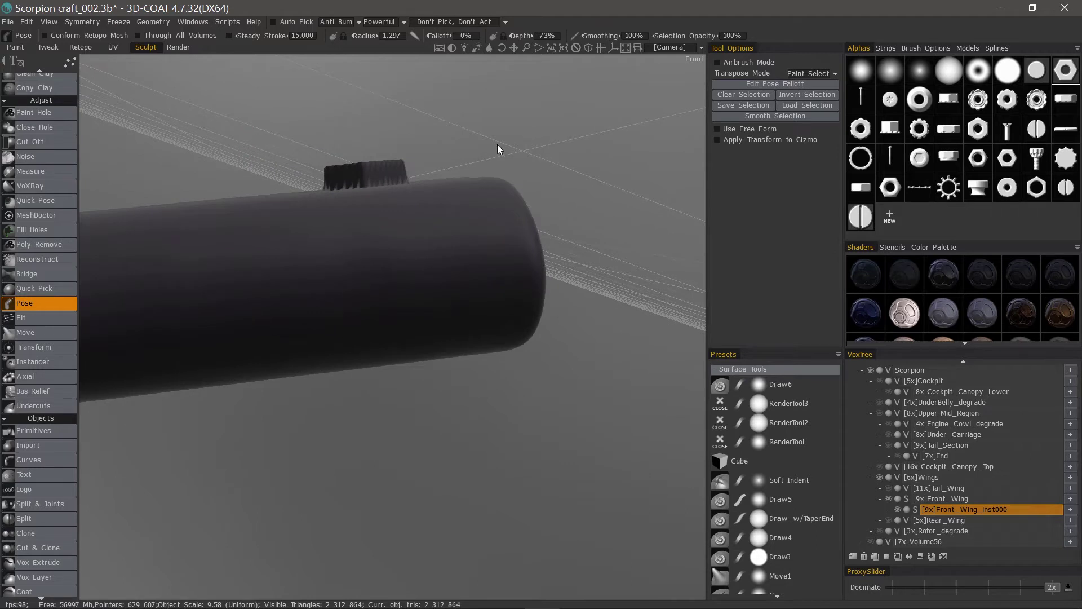
Step: Switch the transpose mode to Line and draw a pose line from the raised nut's base to its top
left_click(810, 73)
left_click(809, 90)
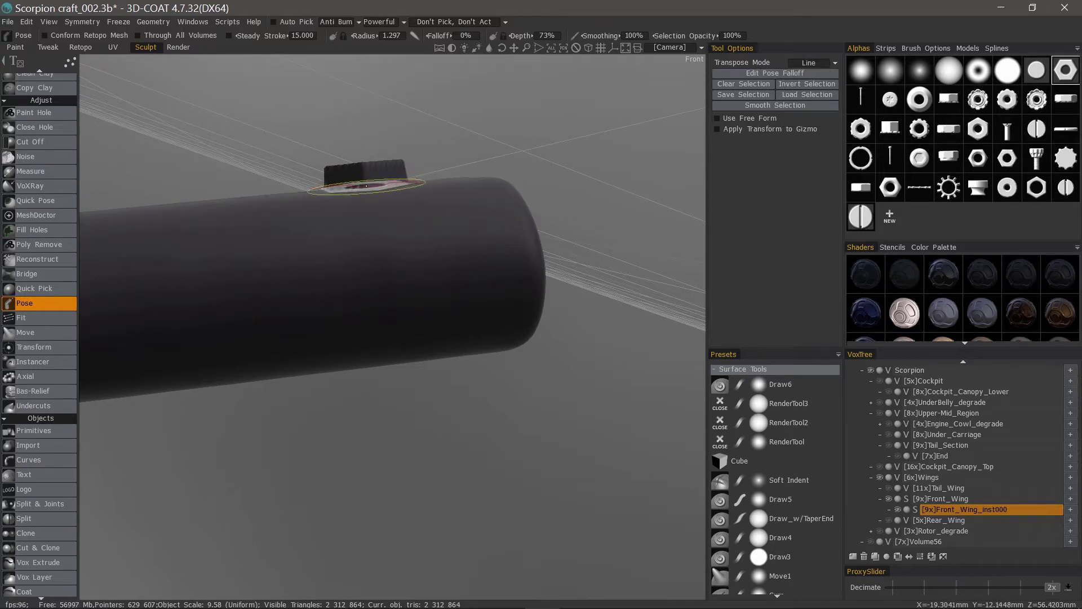
left_click(98, 68)
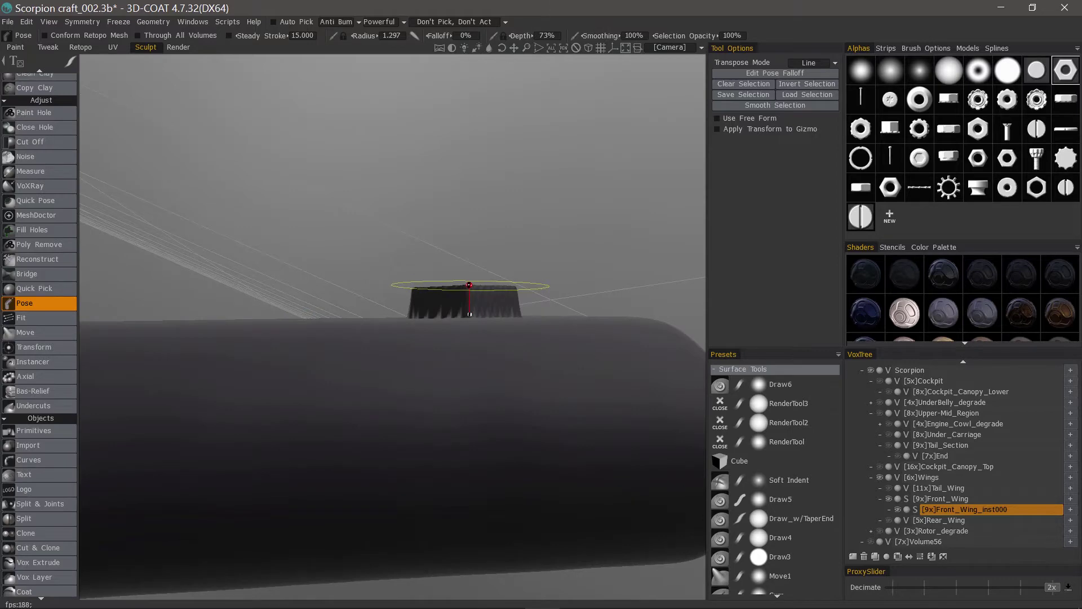
left_click_drag(469, 285, 471, 284)
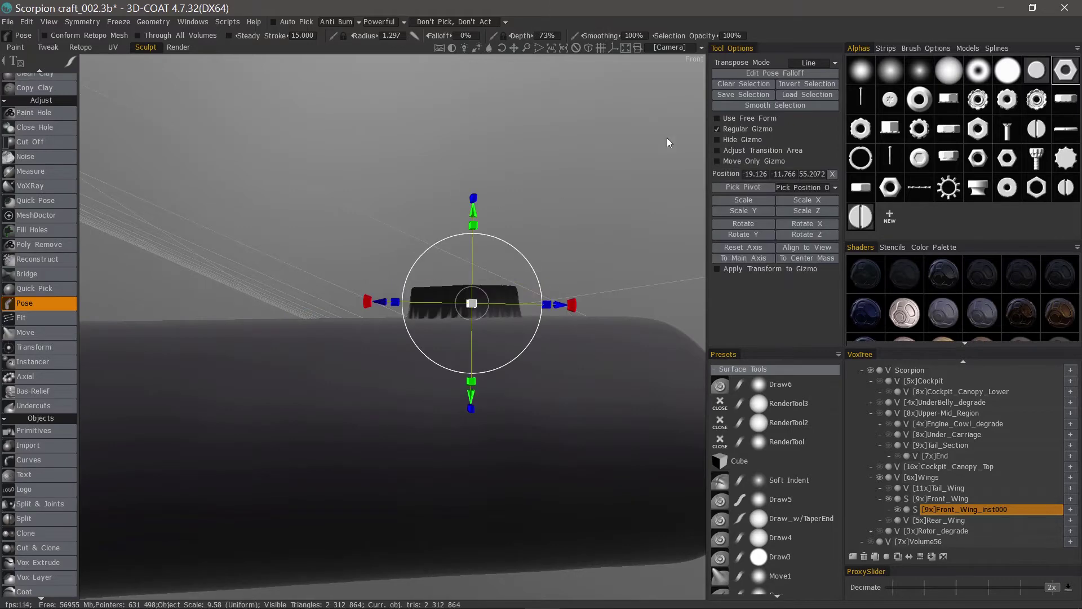
Step: Move the gizmo to the selection's center of mass, scale the nut's top inward to taper it, and clear the selection
left_click_drag(668, 137, 536, 282)
left_click(785, 259)
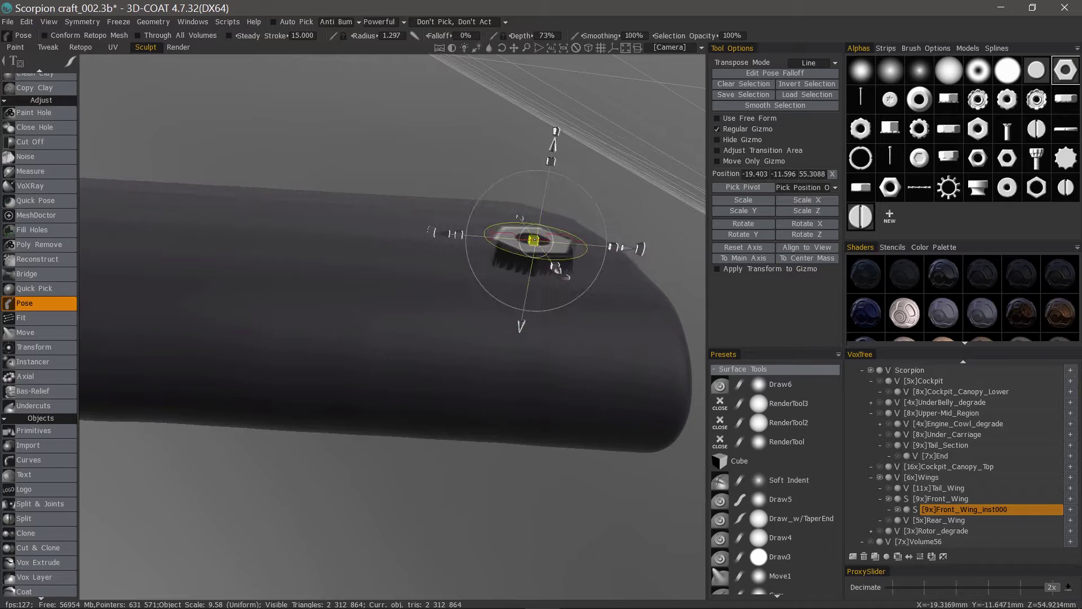
left_click_drag(324, 215, 508, 236)
mouse_move(462, 331)
left_mouse_down()
mouse_move(456, 363)
mouse_move(460, 332)
left_mouse_up()
left_click(740, 83)
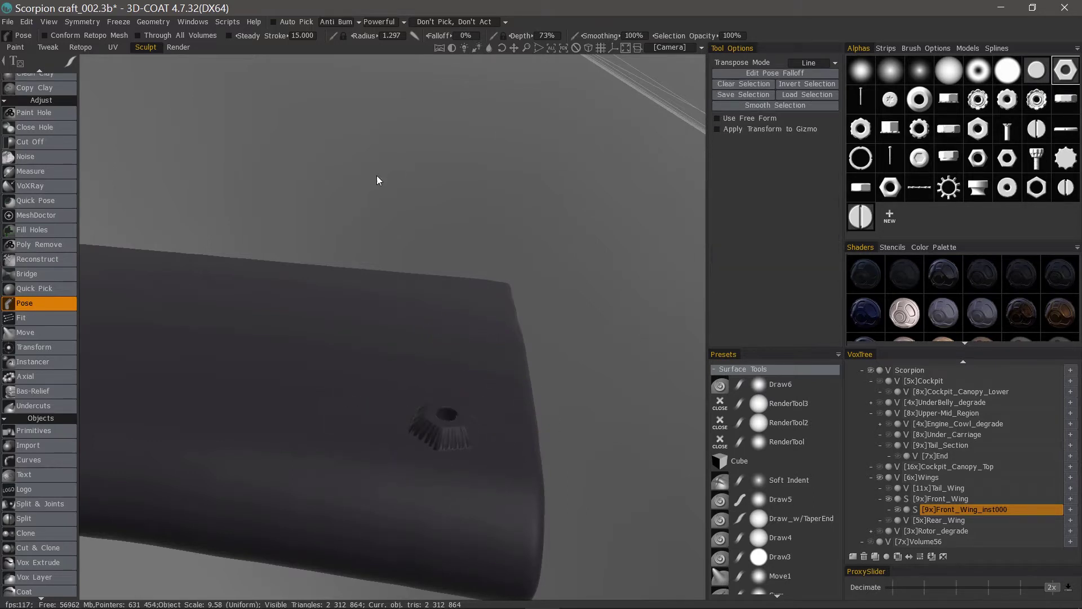
Step: Examine the tapered nut's top and side walls from several angles
left_click_drag(291, 207, 479, 352)
middle_click_drag(479, 353, 339, 348)
right_click_drag(339, 349, 334, 258)
left_click_drag(334, 258, 324, 297)
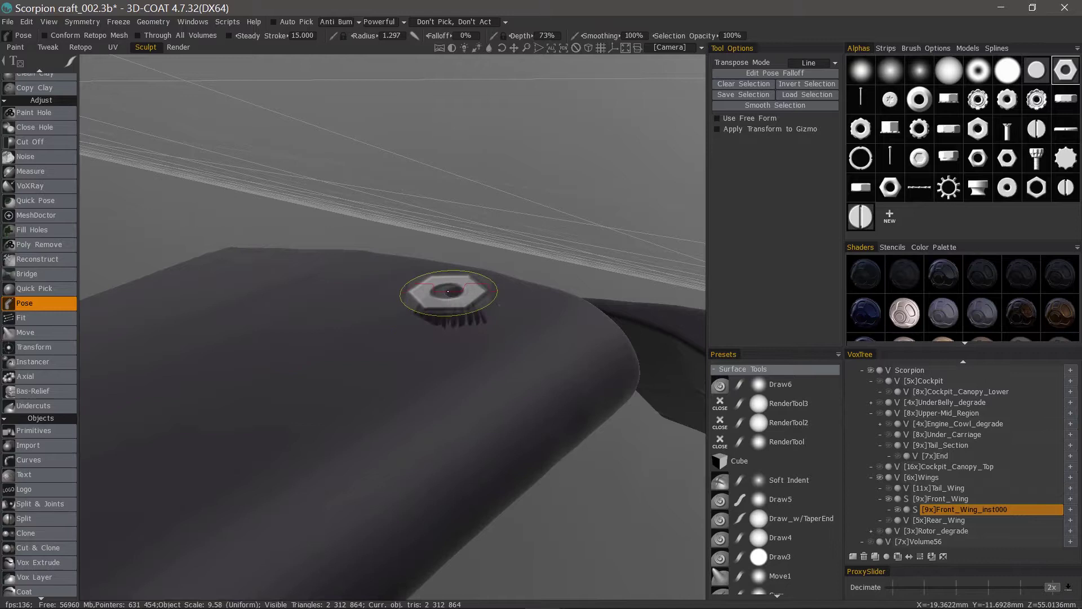
mouse_move(449, 311)
left_mouse_down()
mouse_move(277, 366)
mouse_move(324, 368)
mouse_move(474, 319)
mouse_move(331, 302)
mouse_move(459, 313)
left_mouse_up()
key("ctrl+z")
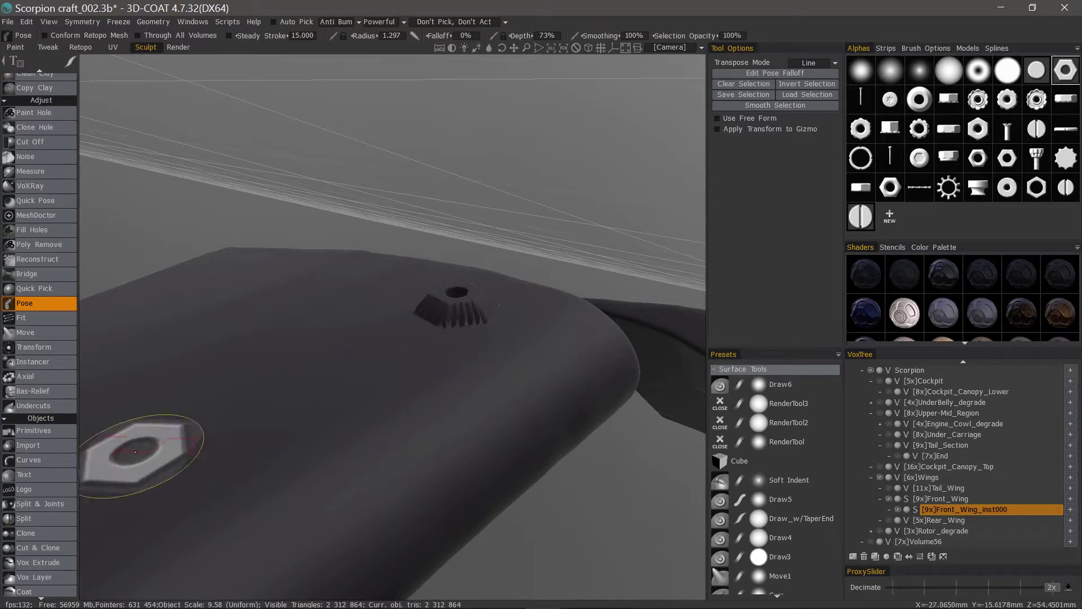
Step: Activate the LiveClay tool and select the hex nut alpha for its brush
scroll(41, 509, "down", 10)
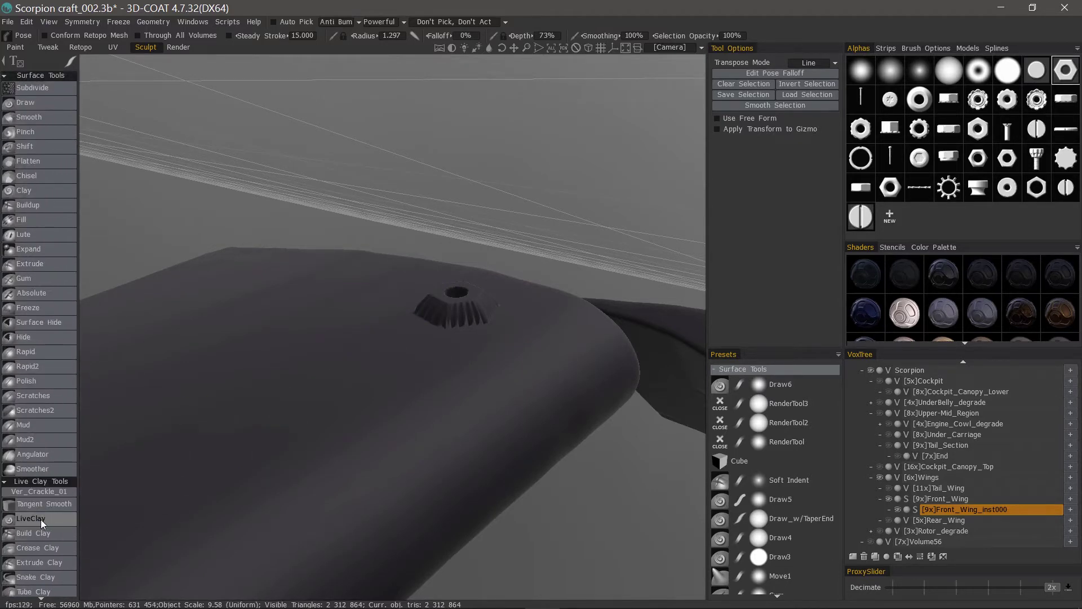
scroll(41, 496, "down", 5)
left_click(39, 270)
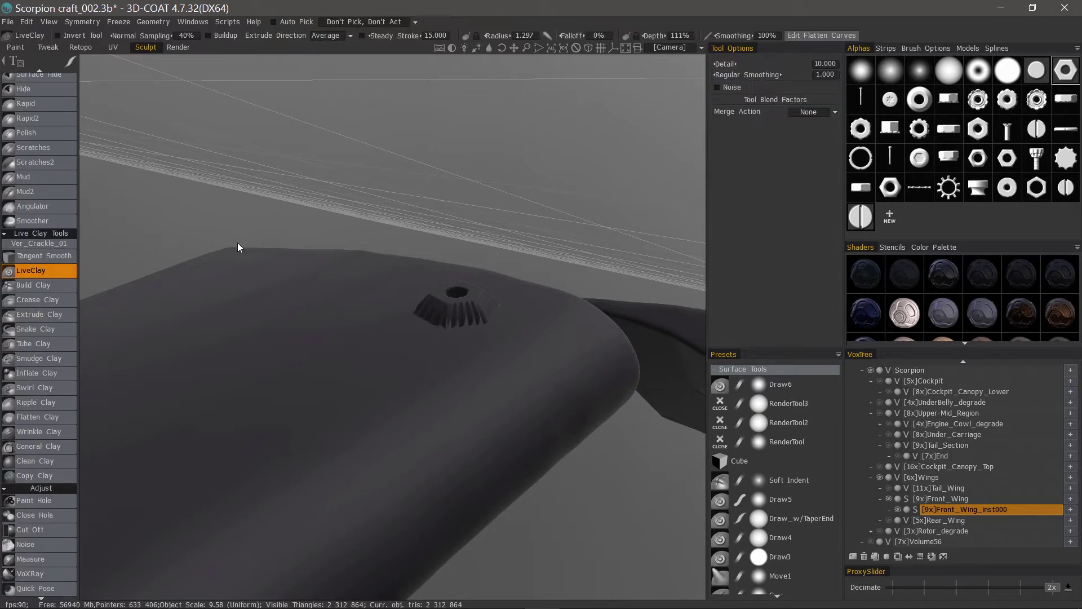
mouse_move(477, 294)
left_mouse_down("alt")
mouse_move(432, 304)
mouse_move(370, 295)
left_mouse_up("alt")
left_click(949, 68)
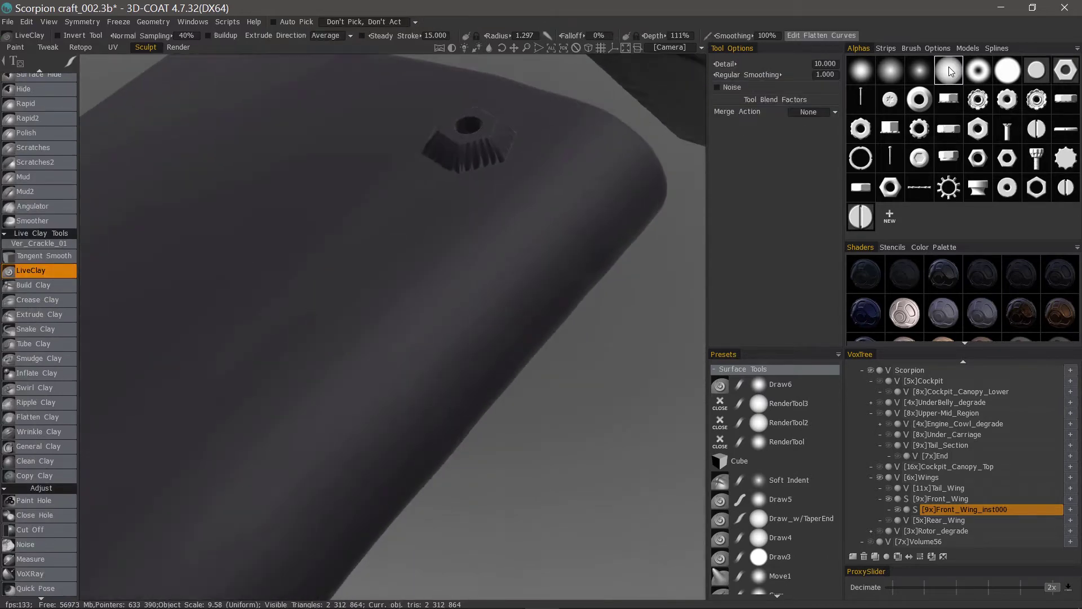
middle_click_drag(370, 90, 499, 257, "alt")
left_click_drag(499, 257, 500, 288, "alt")
left_click_drag(507, 383, 466, 355, "alt")
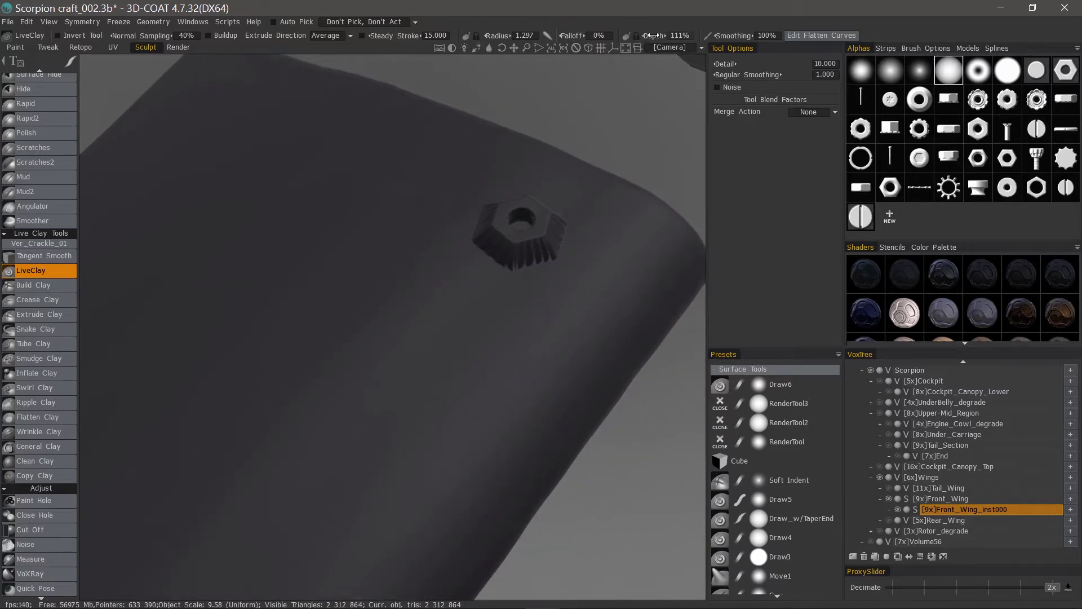
left_click(1054, 76)
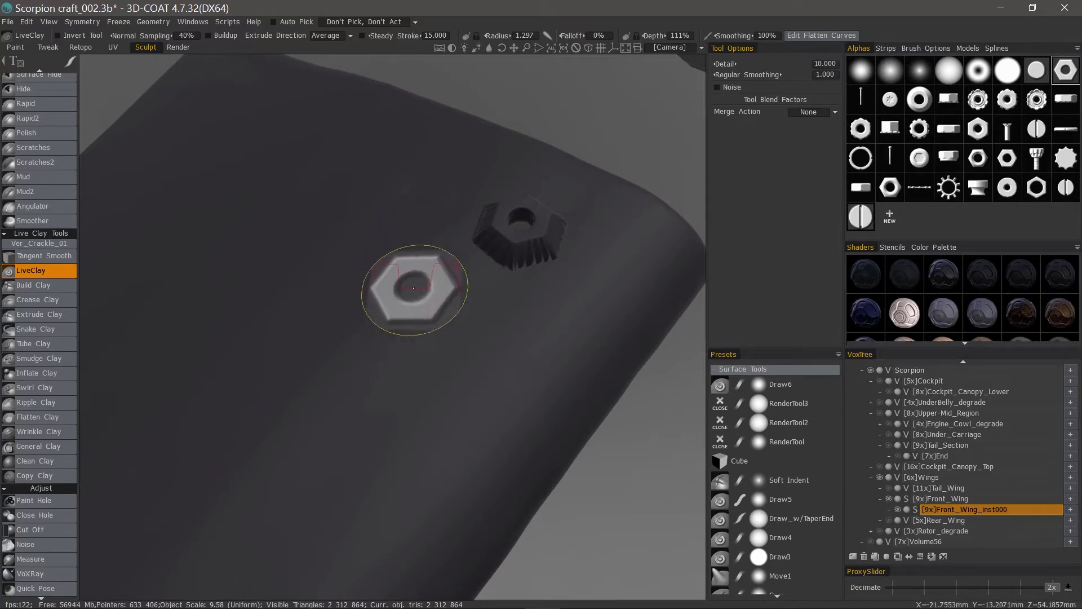
Step: Adjust the LiveClay brush radius to about 0.846 beside the raised nut
right_click_drag(446, 324, 466, 323)
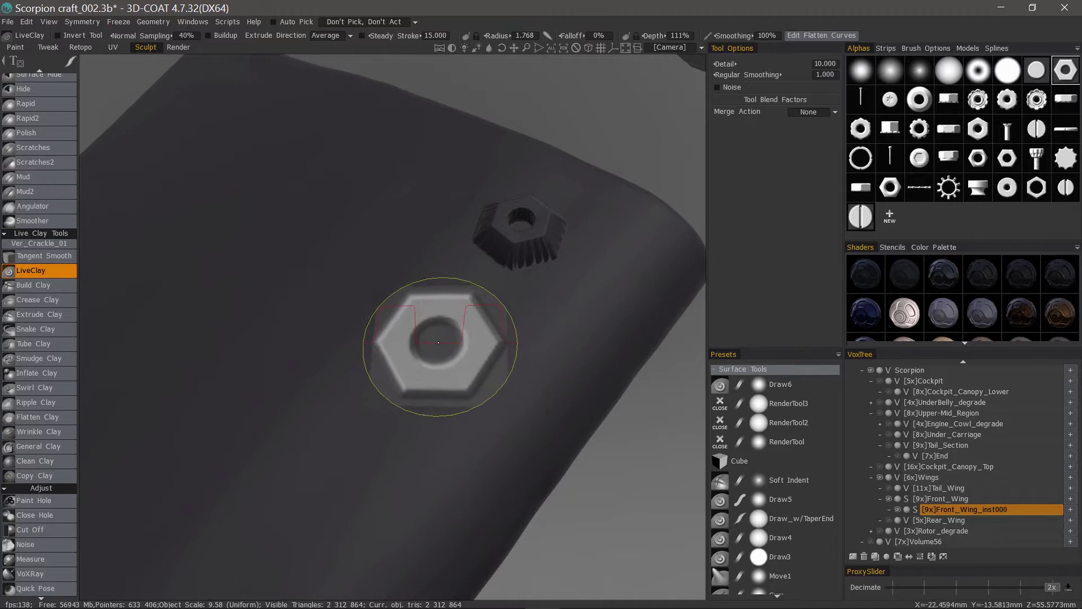
right_click_drag(449, 335, 405, 331)
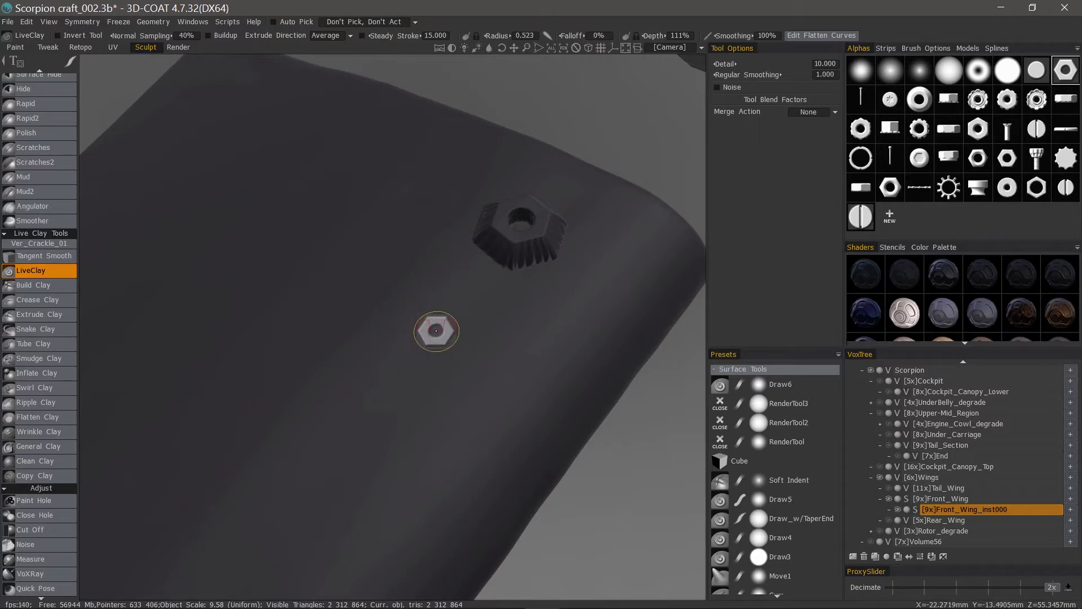
right_click_drag(452, 332, 452, 332)
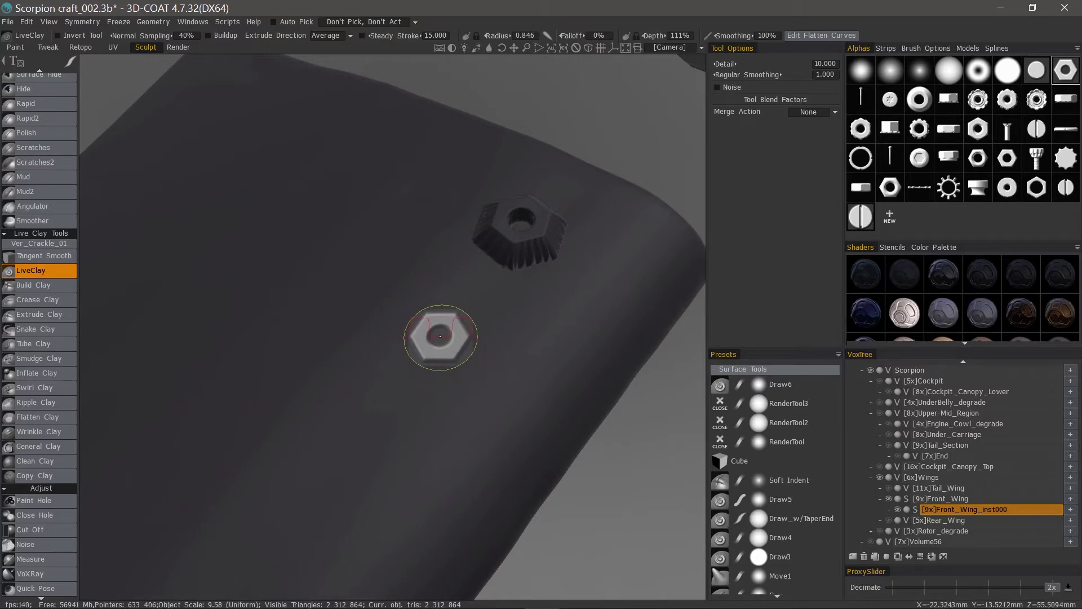
Step: Set the LiveClay brush radius to about 1.027 and depth to 56%, and stamp a hex nut beside the tapered one using the dots stroke mode
right_click_drag(440, 337, 442, 335)
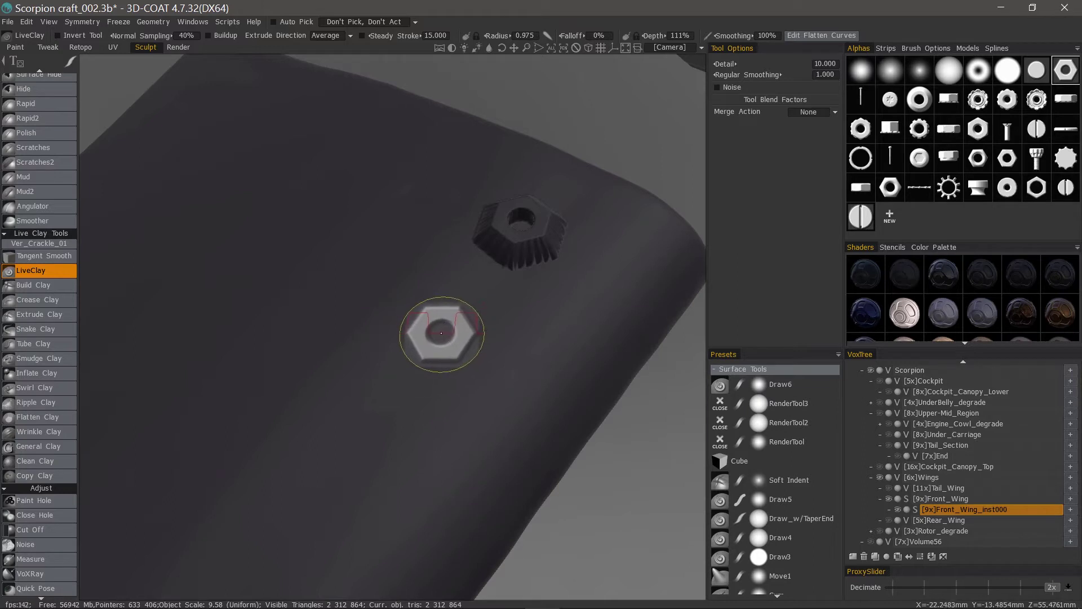
right_click_drag(435, 320, 439, 319)
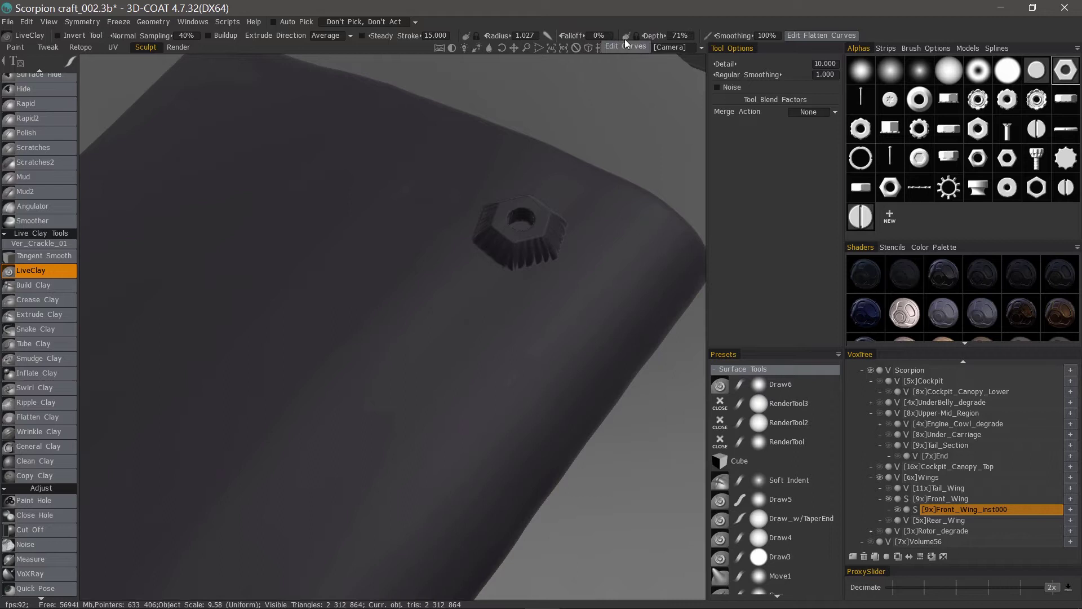
left_click_drag(625, 39, 593, 43)
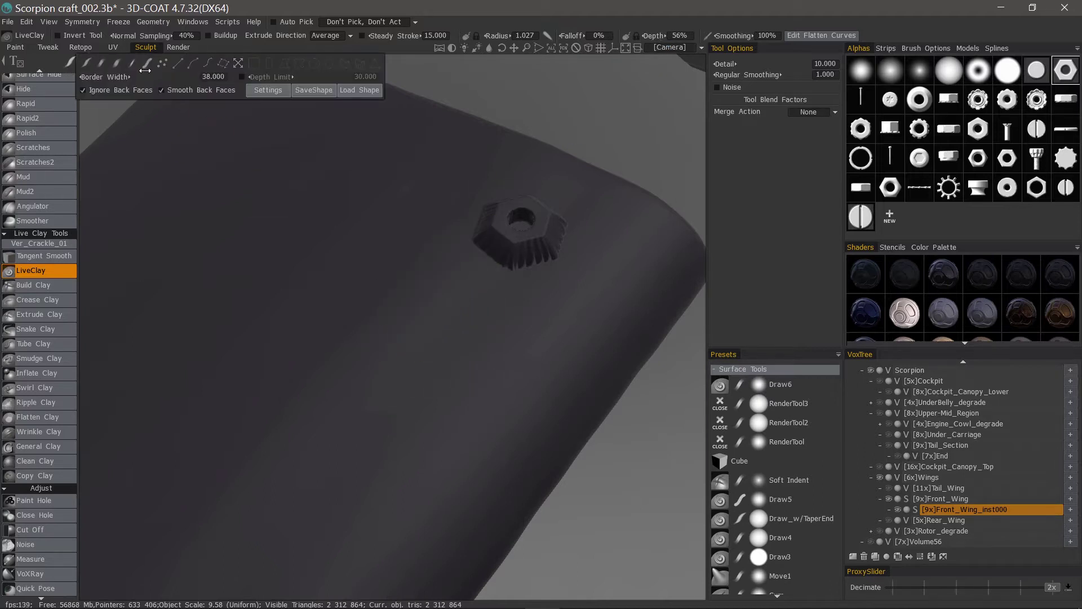
left_click(161, 67)
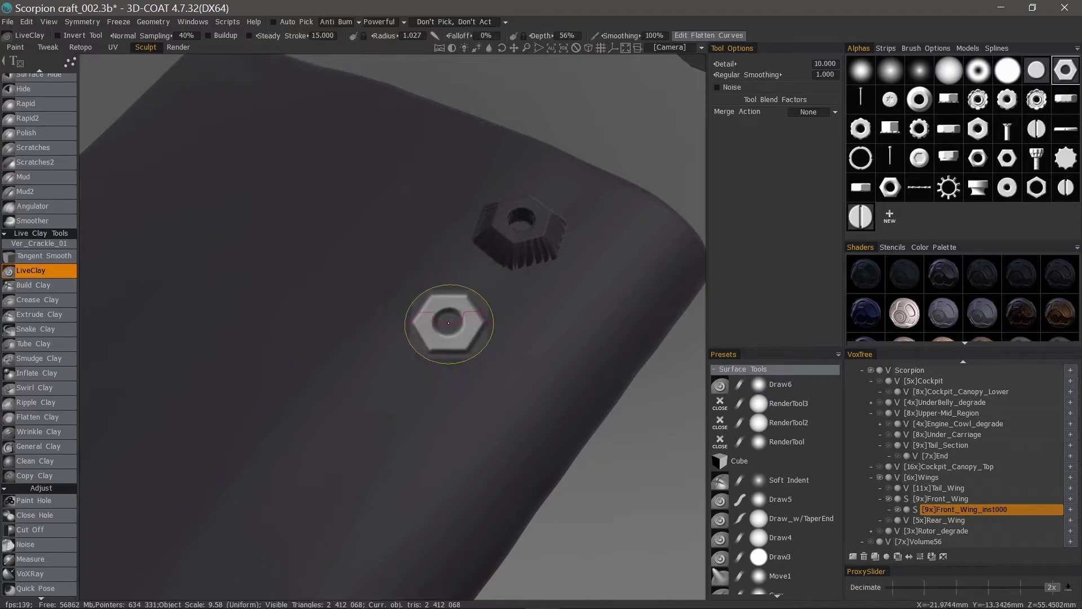
left_click(448, 322)
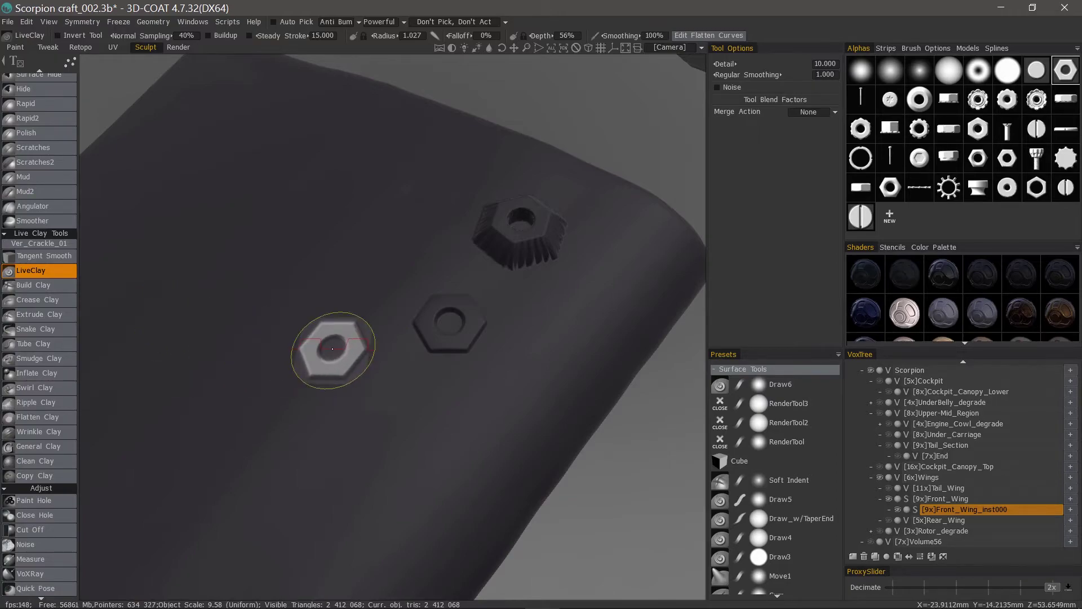
Step: Display the wireframe and examine the mesh density around the newly stamped nut
key("w")
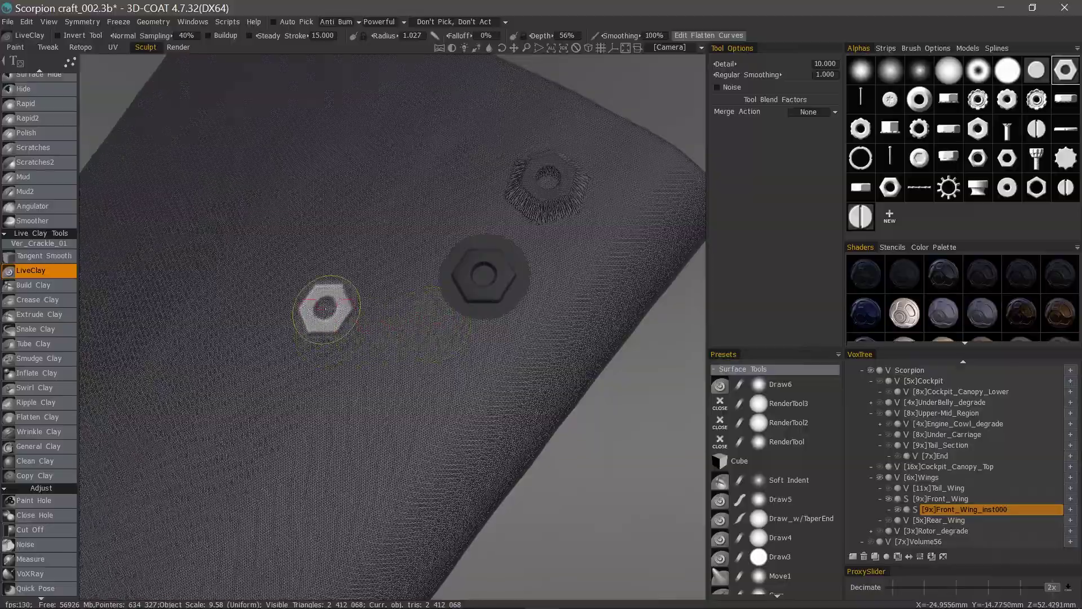
scroll(395, 320, "up", 3)
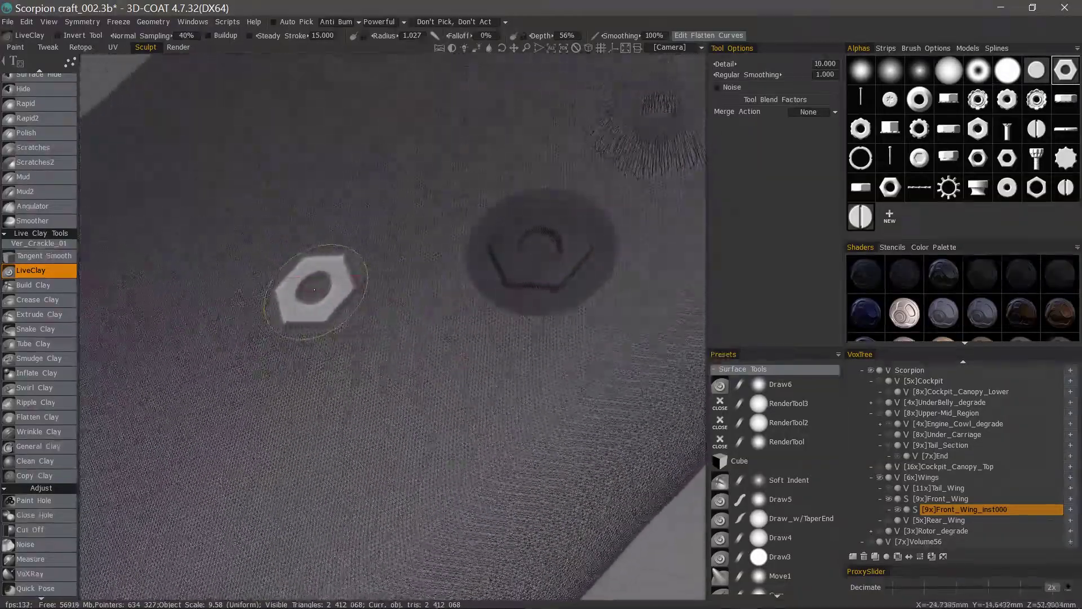
scroll(314, 290, "down", 3)
mouse_move(336, 316)
left_mouse_down("alt")
mouse_move(384, 331)
mouse_move(425, 249)
left_mouse_up("alt")
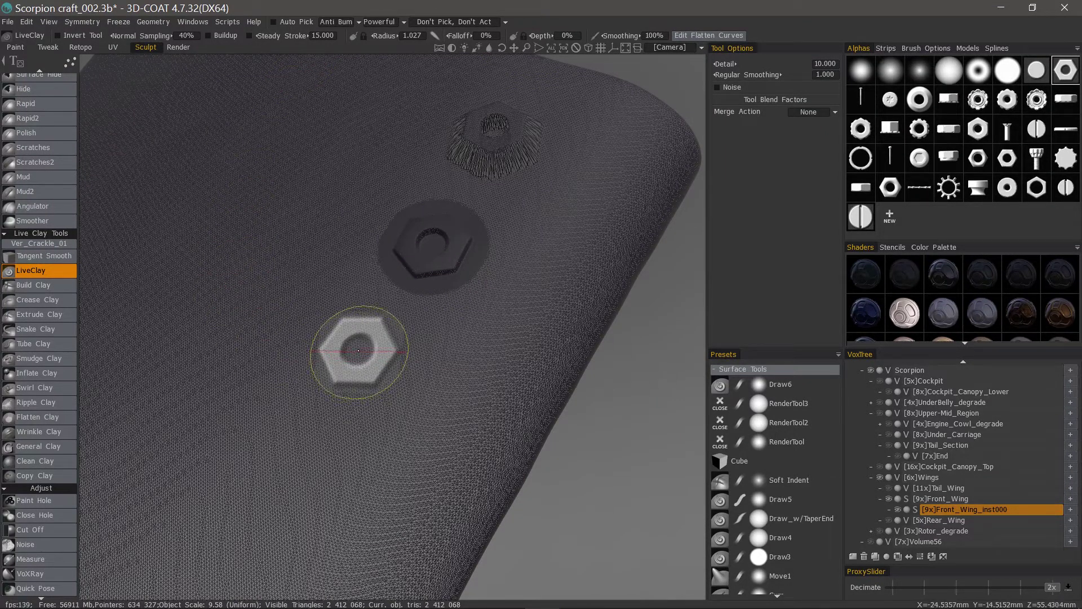
Step: Stamp a round patch of refined mesh beside the second nut with the LiveClay depth at 0%
left_click(359, 351)
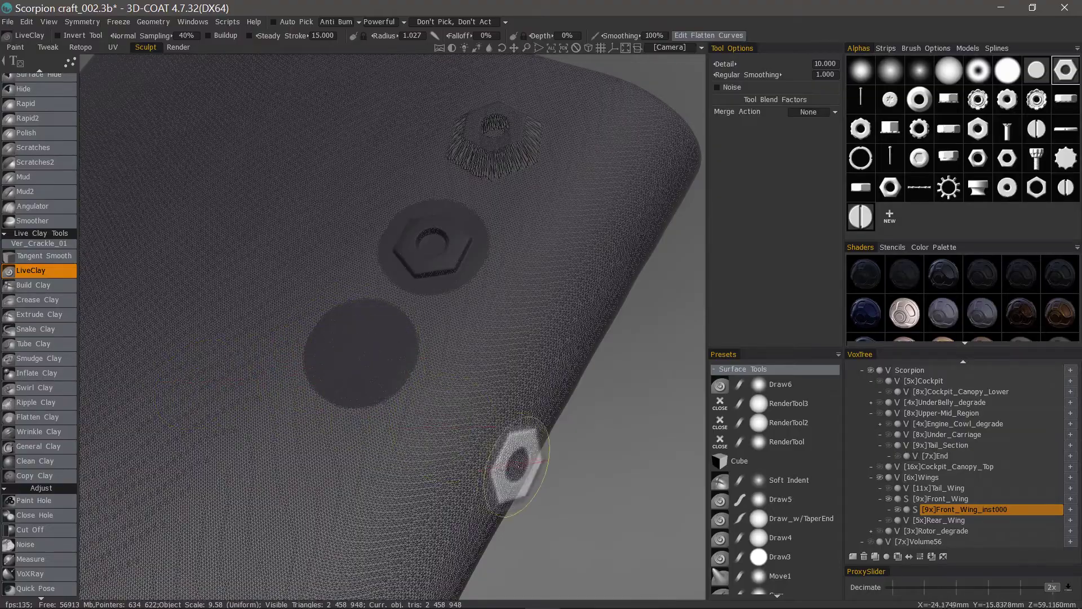
mouse_move(379, 331)
middle_mouse_down()
mouse_move(211, 404)
mouse_move(273, 233)
mouse_move(348, 246)
middle_mouse_up()
scroll(409, 188, "up", 3)
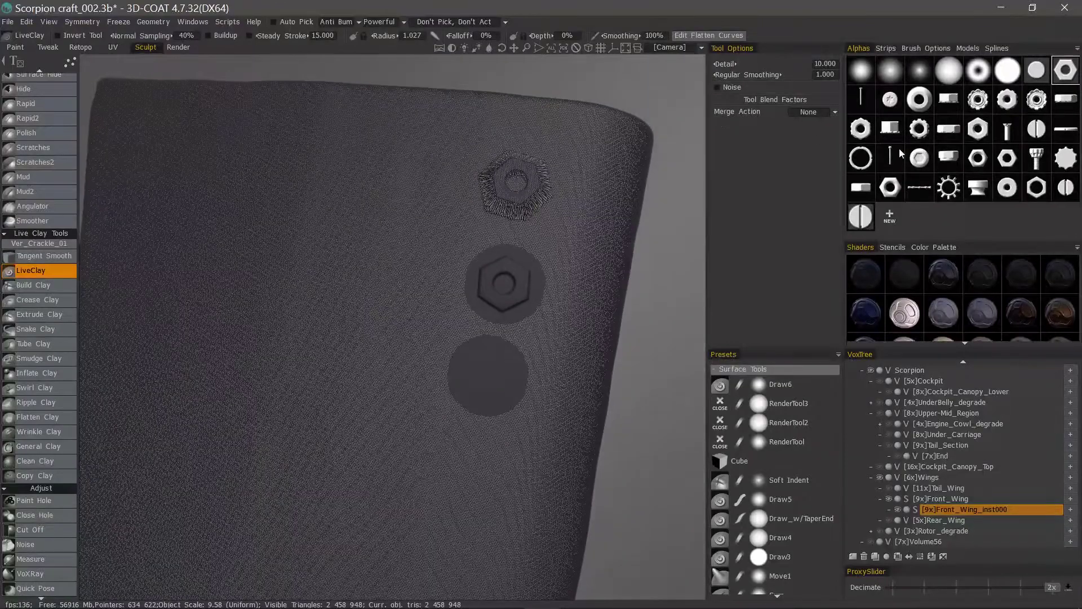
middle_click_drag(439, 369, 470, 362)
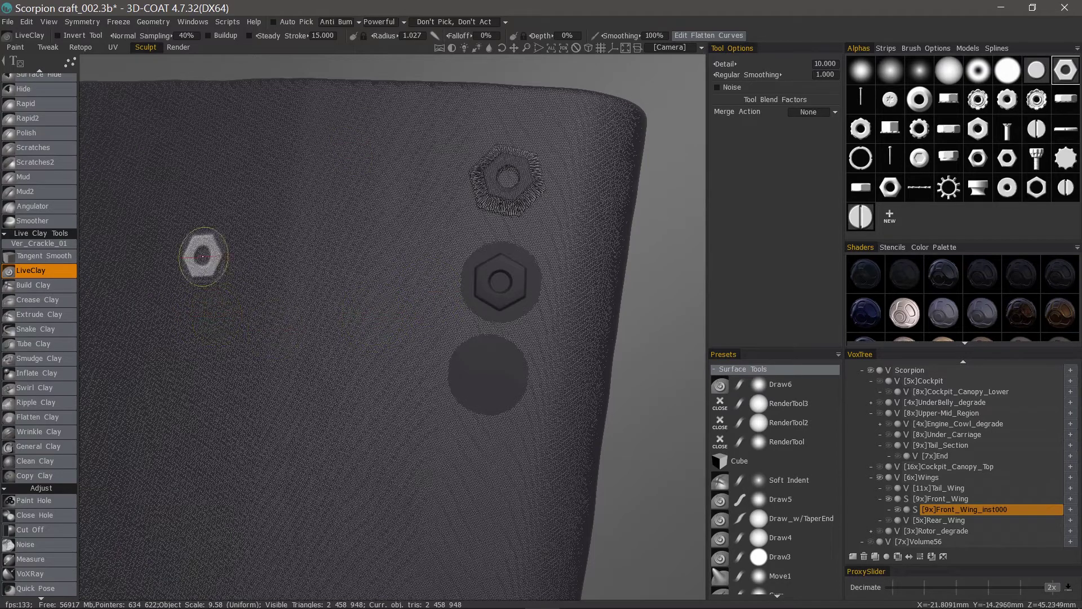
Step: Activate the Absolute tool and change its Powerful Smoothing stroke action to Extra Detail
scroll(55, 404, "up", 5)
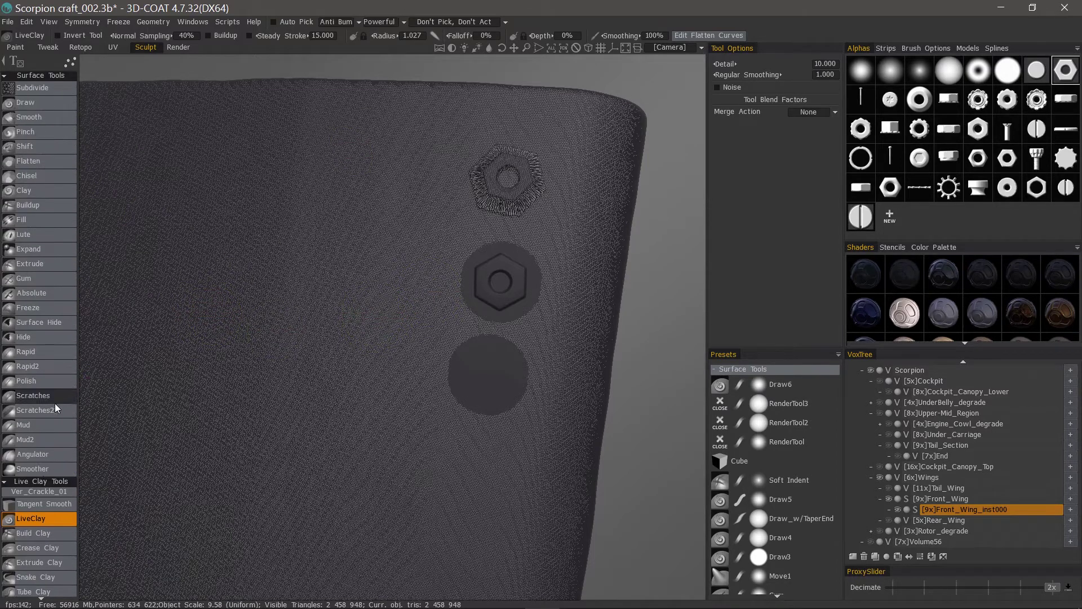
left_click(39, 249)
left_click(59, 293)
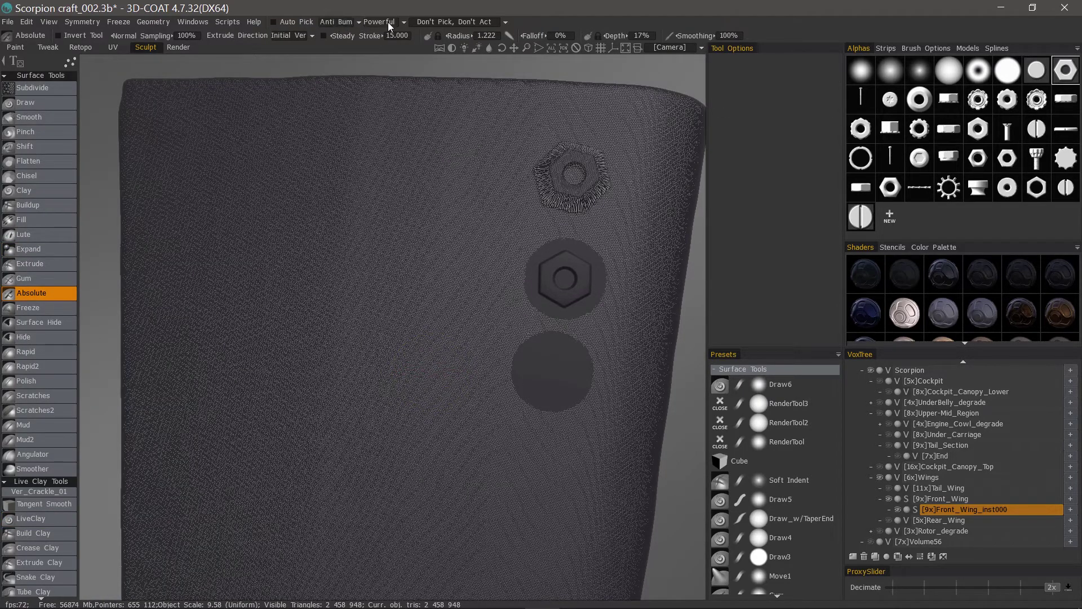
left_click(932, 510)
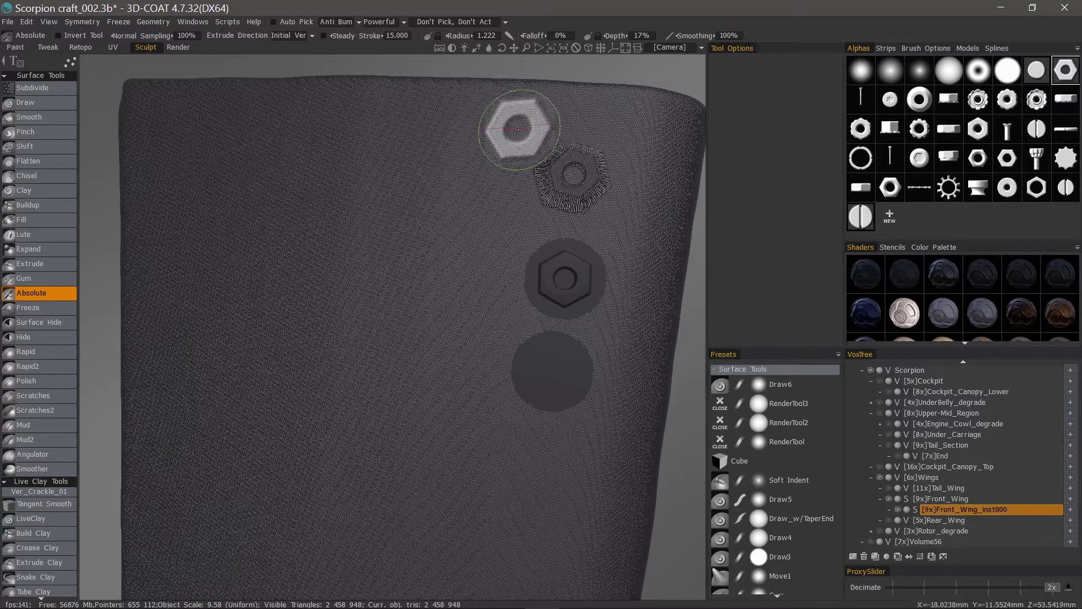
left_click(358, 22)
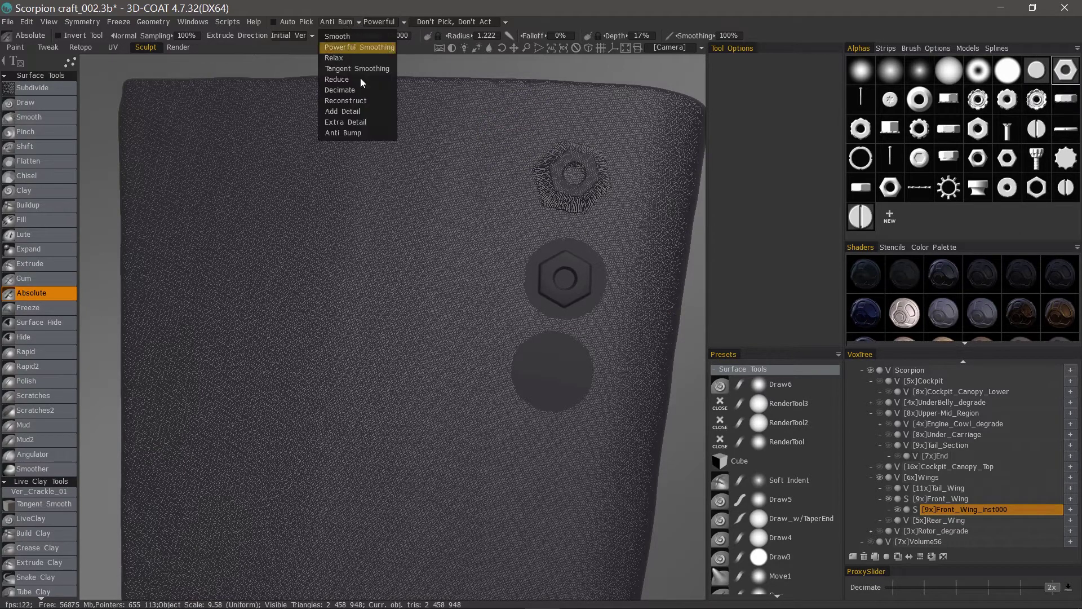
left_click(403, 21)
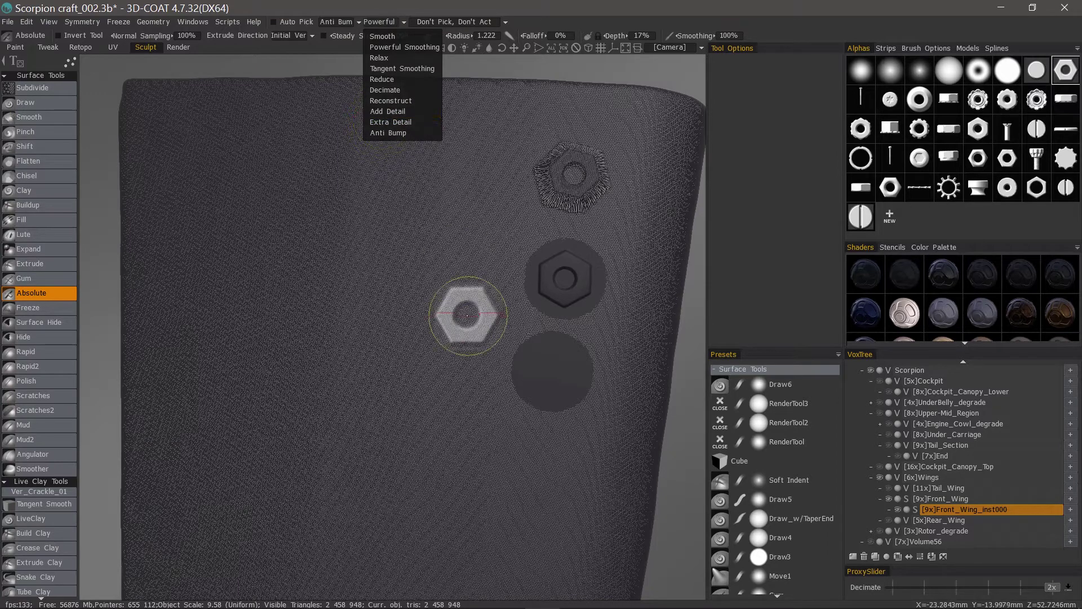
left_click(382, 21)
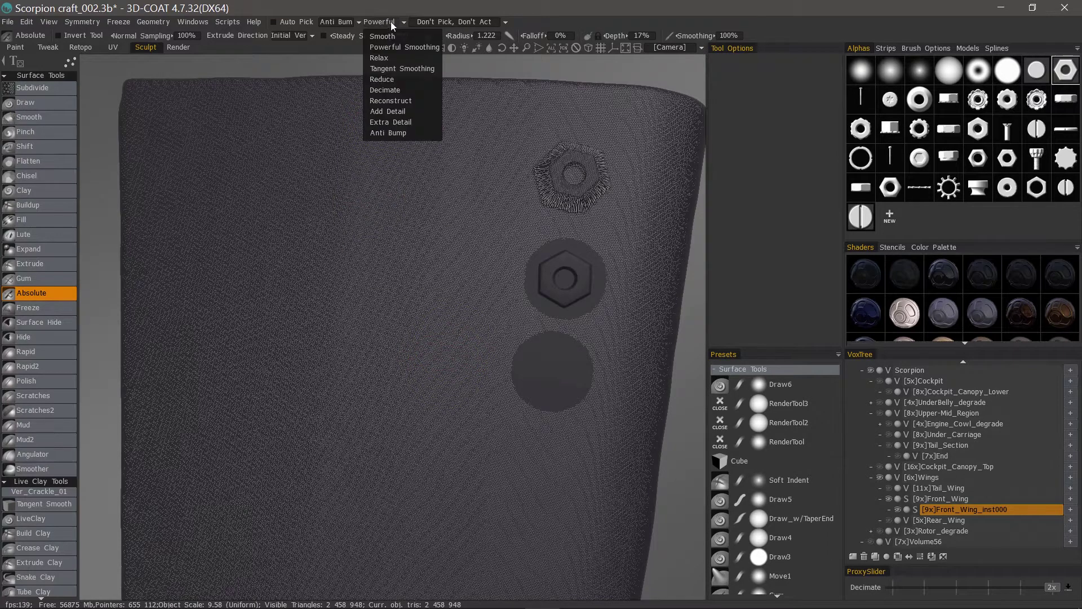
left_click(387, 122)
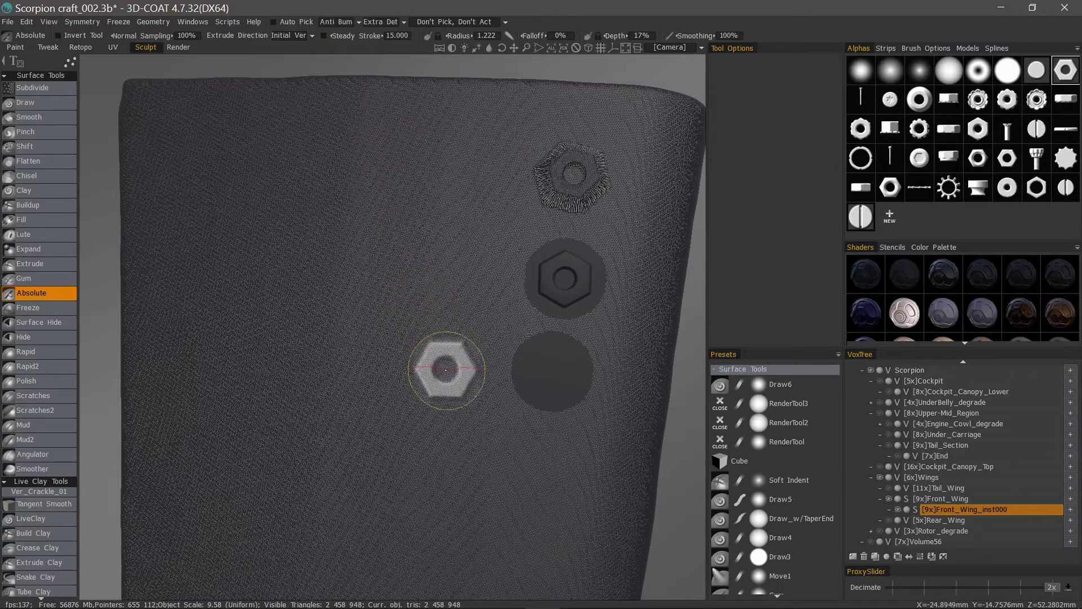
Step: Choose the solid round alpha and activate the Draw tool
right_click_drag(454, 367, 423, 356)
left_click(948, 71)
left_click_drag(445, 367, 125, 207, "alt")
left_click(55, 105)
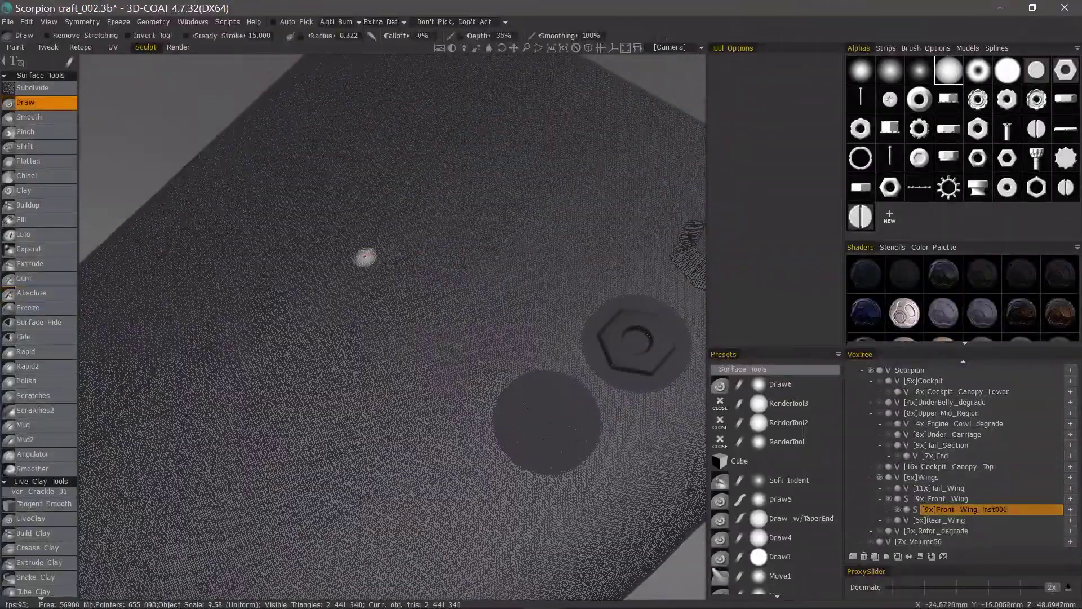
Step: Brush Extra Detail over two separate patches of wing surface beside the stamped nut and refined circle, using a brush radius of about 0.406
left_click_drag(364, 257, 397, 265, "alt")
mouse_move(488, 299)
left_mouse_down("shift")
mouse_move(491, 284)
mouse_move(488, 314)
left_mouse_up("shift")
mouse_move(566, 222)
left_mouse_down("shift")
mouse_move(536, 215)
mouse_move(579, 210)
mouse_move(588, 225)
left_mouse_up("shift")
right_click_drag(577, 215, 508, 282)
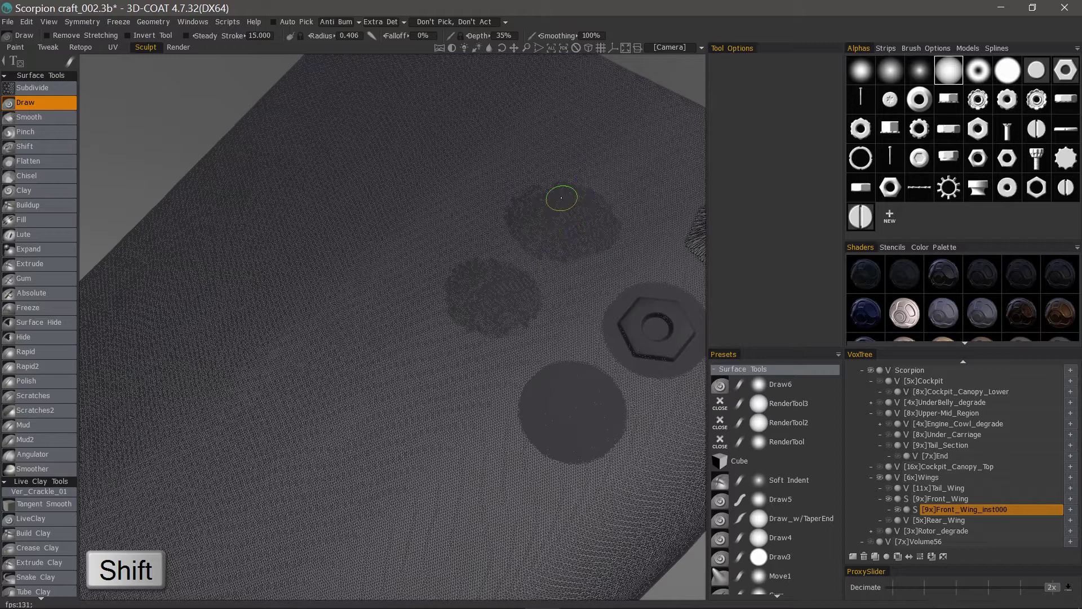
left_click_drag(433, 364, 398, 364, "shift")
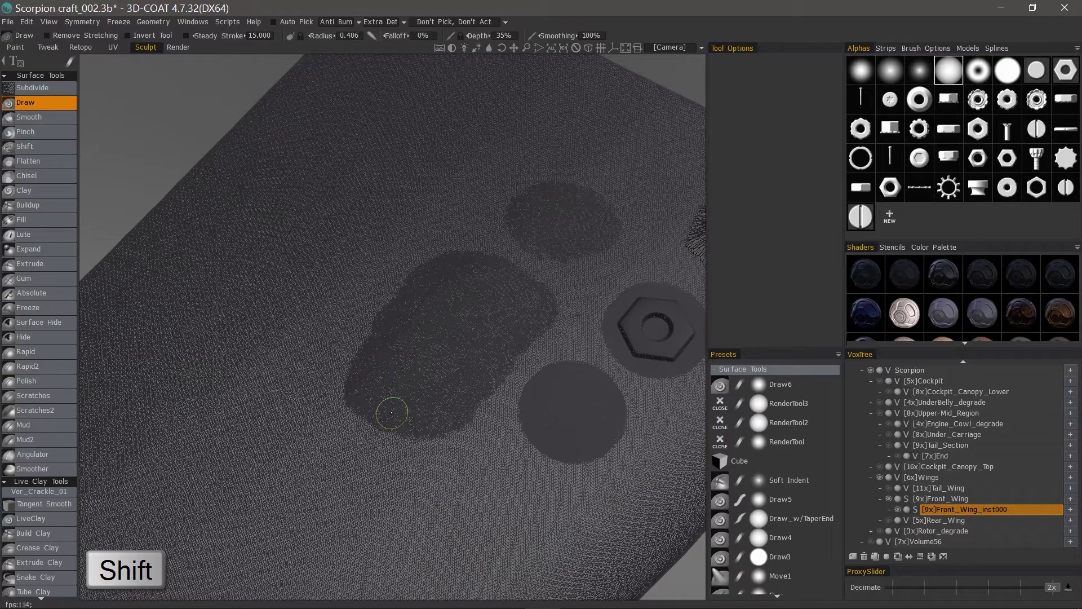
left_click_drag(392, 412, 434, 431, "shift")
left_click_drag(565, 236, 599, 228, "shift")
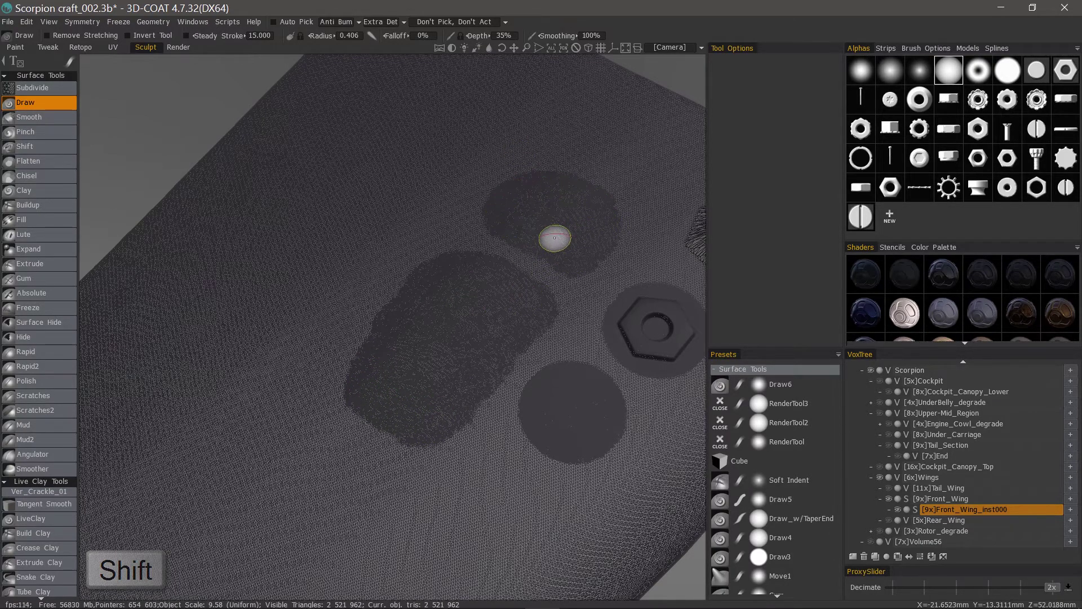
Step: Reduce the brush radius to about 0.266 and brush another pass of Extra Detail over the middle of the larger patch
mouse_move(533, 225)
middle_mouse_down()
mouse_move(468, 265)
mouse_move(462, 295)
mouse_move(380, 295)
mouse_move(283, 253)
mouse_move(481, 253)
middle_mouse_up()
scroll(331, 274, "up", 3)
right_click_drag(449, 291, 447, 290)
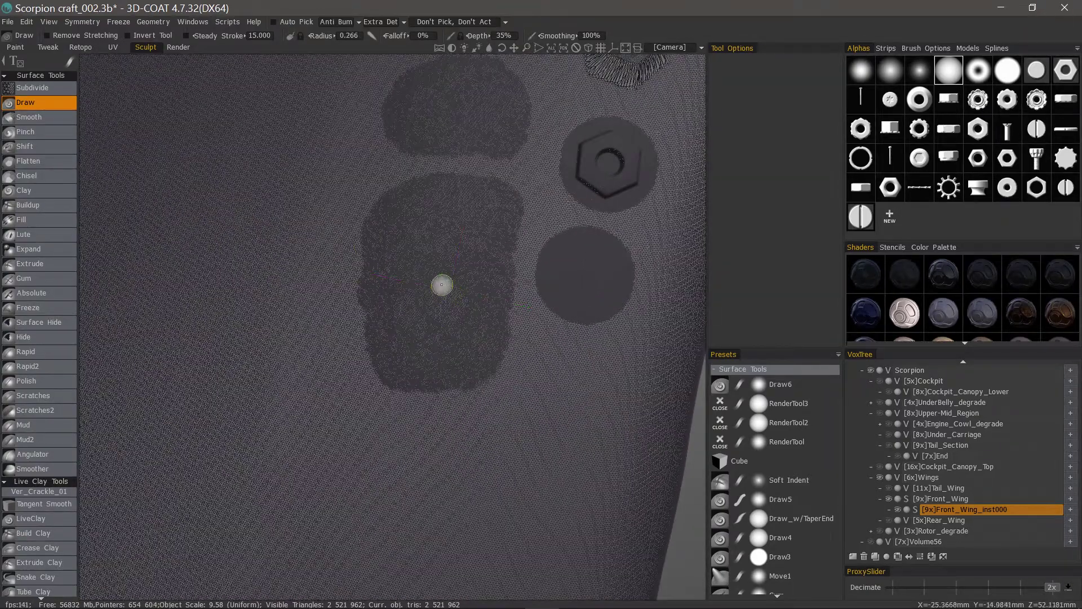
left_click_drag(471, 205, 442, 210, "shift")
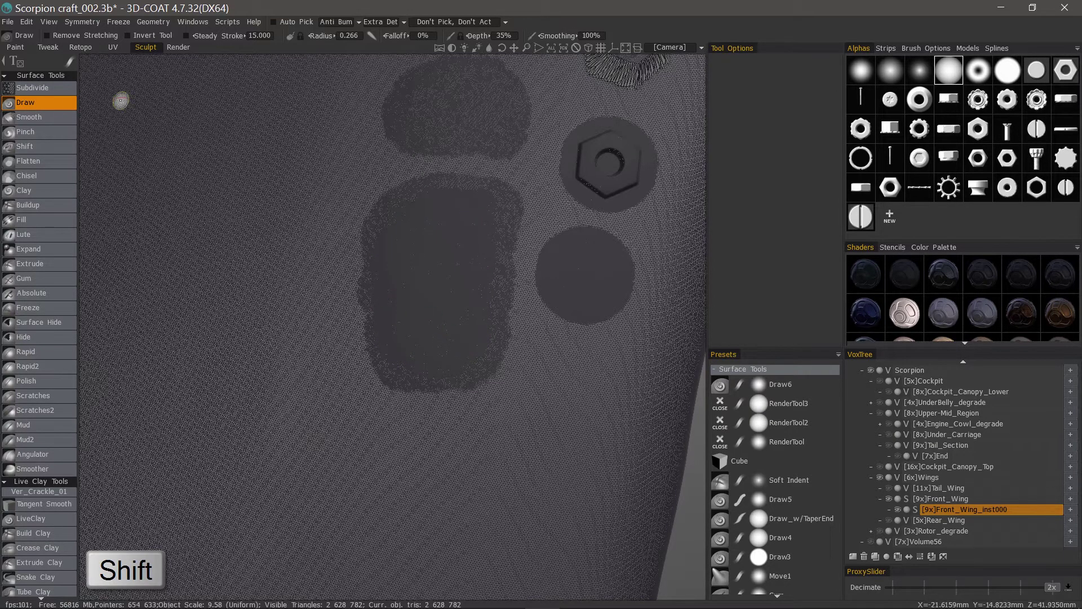
Step: Activate the Subdivide tool and paint an oval selection on the wing near the round refined patch
left_click(42, 88)
middle_click_drag(394, 304, 325, 278)
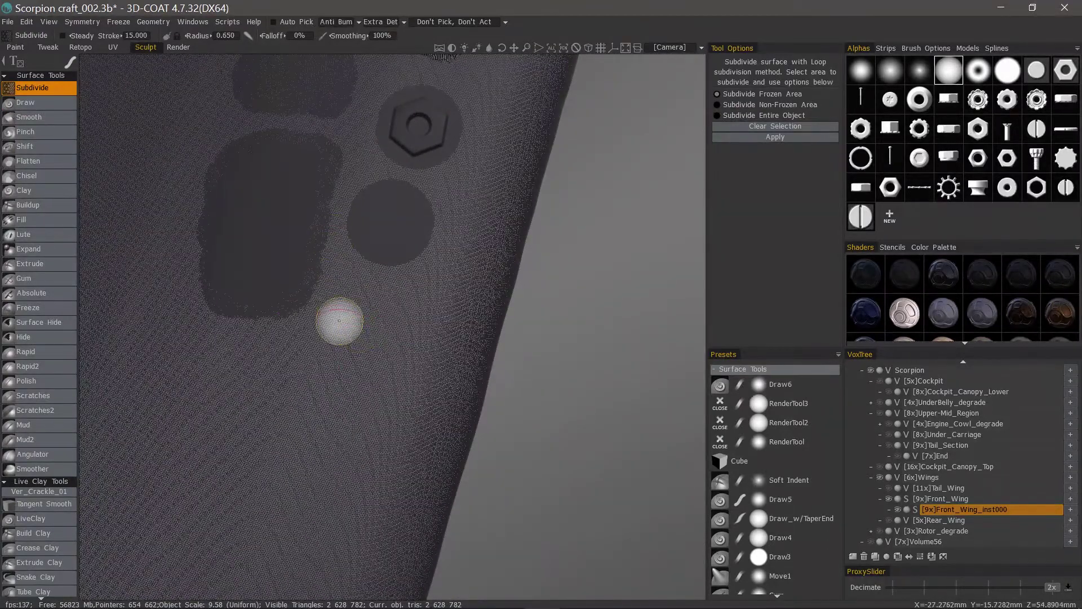
mouse_move(358, 343)
left_mouse_down()
mouse_move(361, 322)
mouse_move(386, 367)
left_mouse_up()
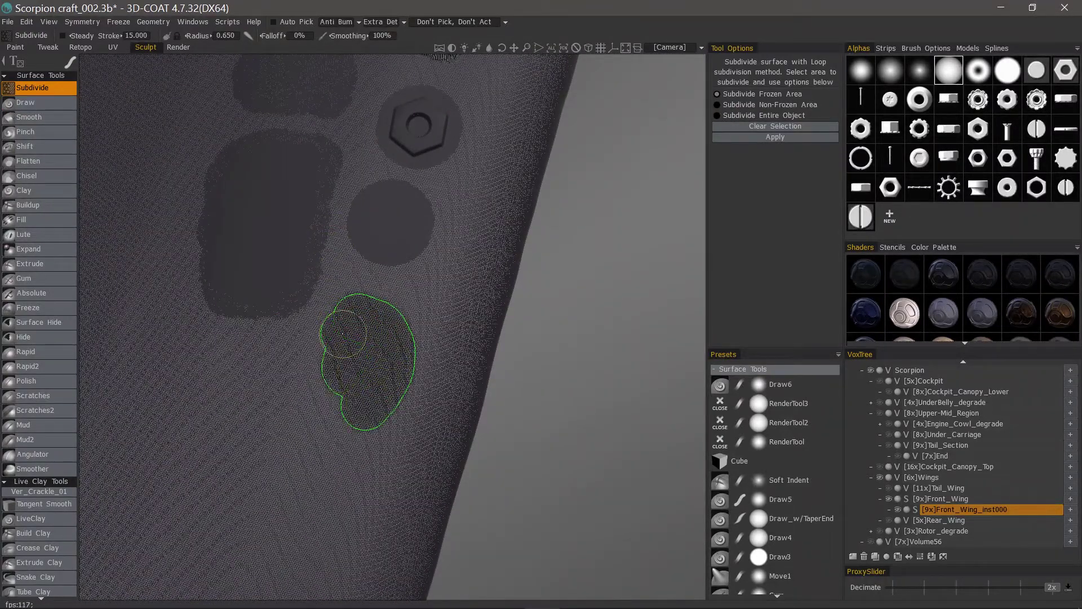
left_click_drag(314, 389, 333, 420)
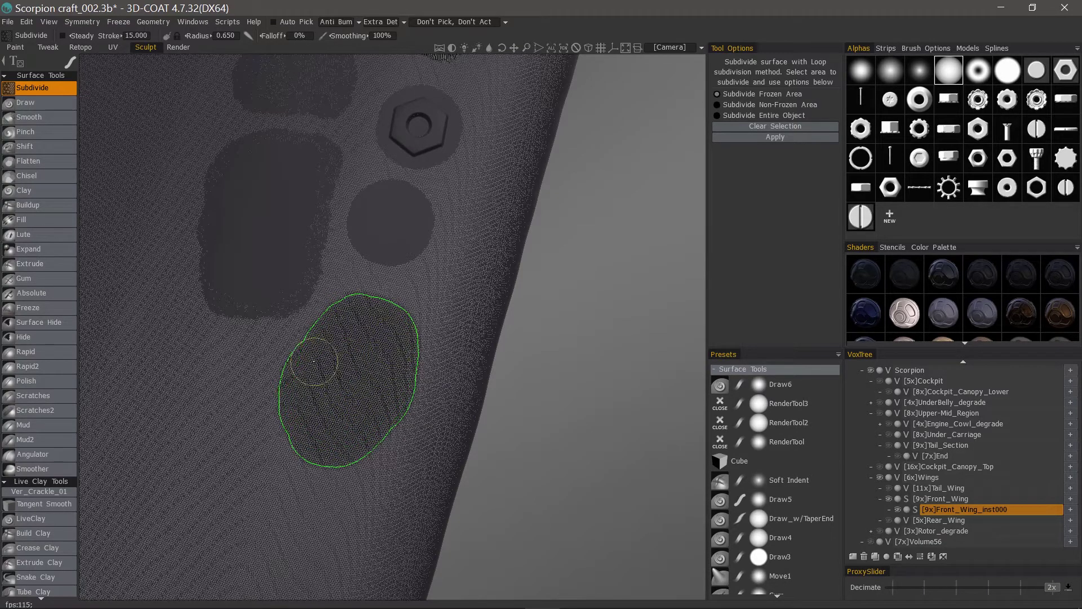
Step: Subdivide the frozen oval area twice, check its mesh density, and clear the selection
middle_click_drag(343, 321, 294, 318)
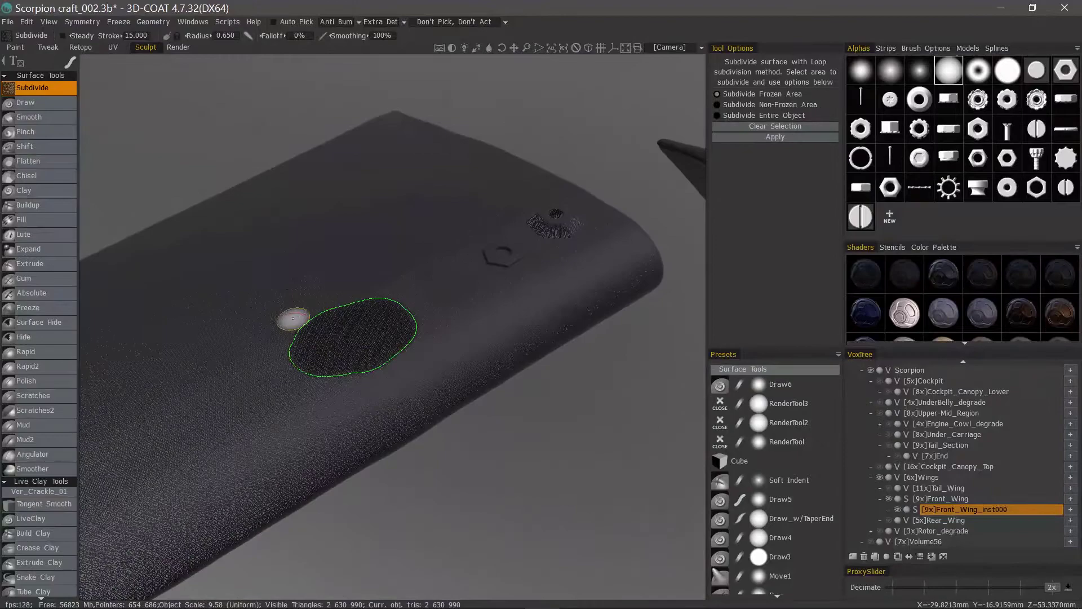
mouse_move(389, 304)
middle_mouse_down()
mouse_move(572, 372)
mouse_move(417, 243)
middle_mouse_up()
right_click_drag(417, 242, 432, 260)
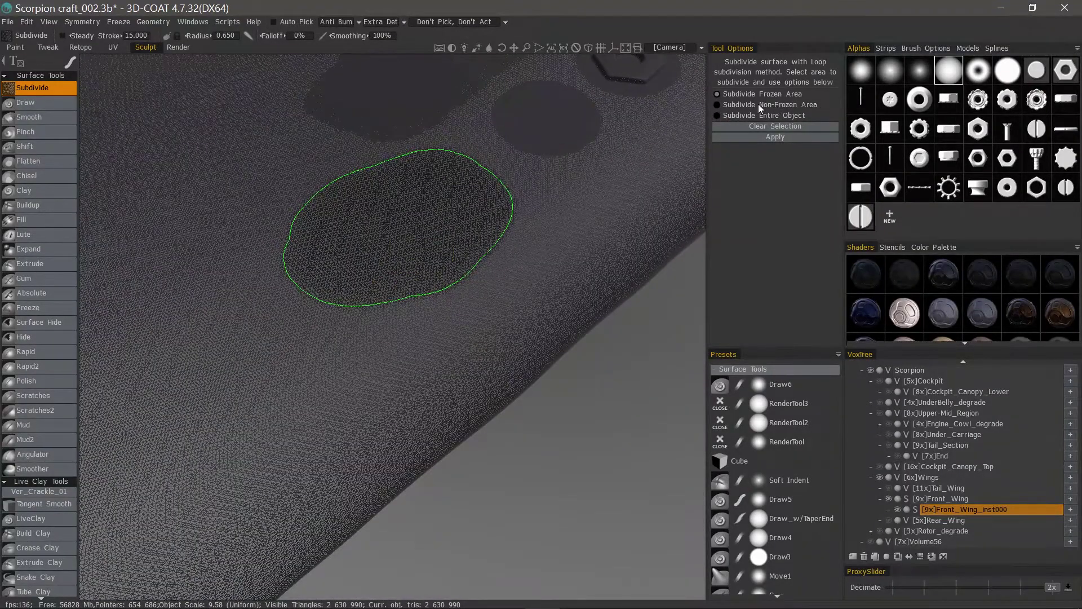
left_click(773, 137)
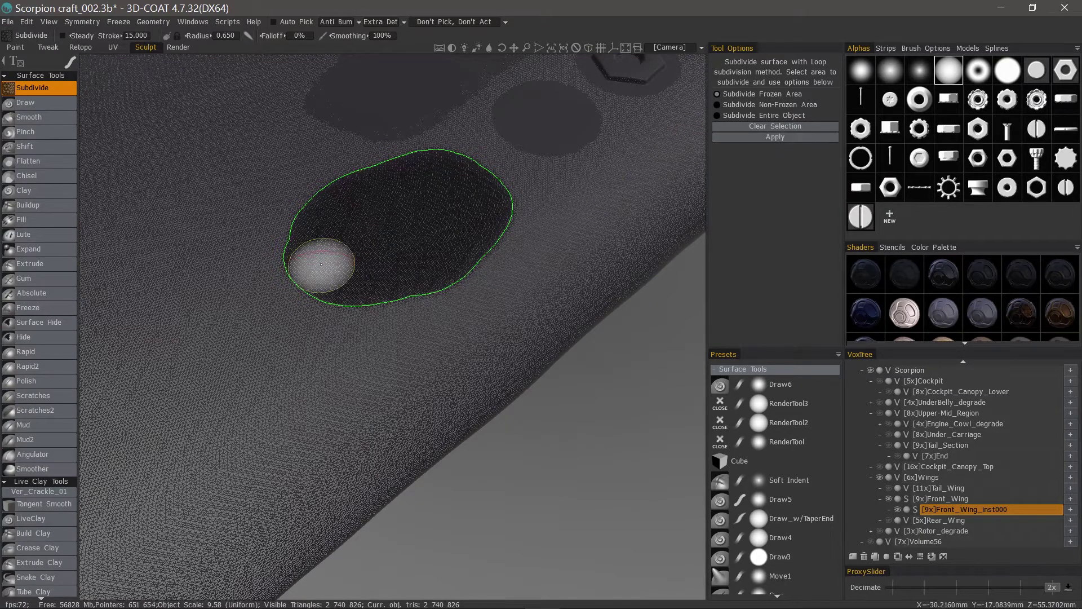
left_click(781, 138)
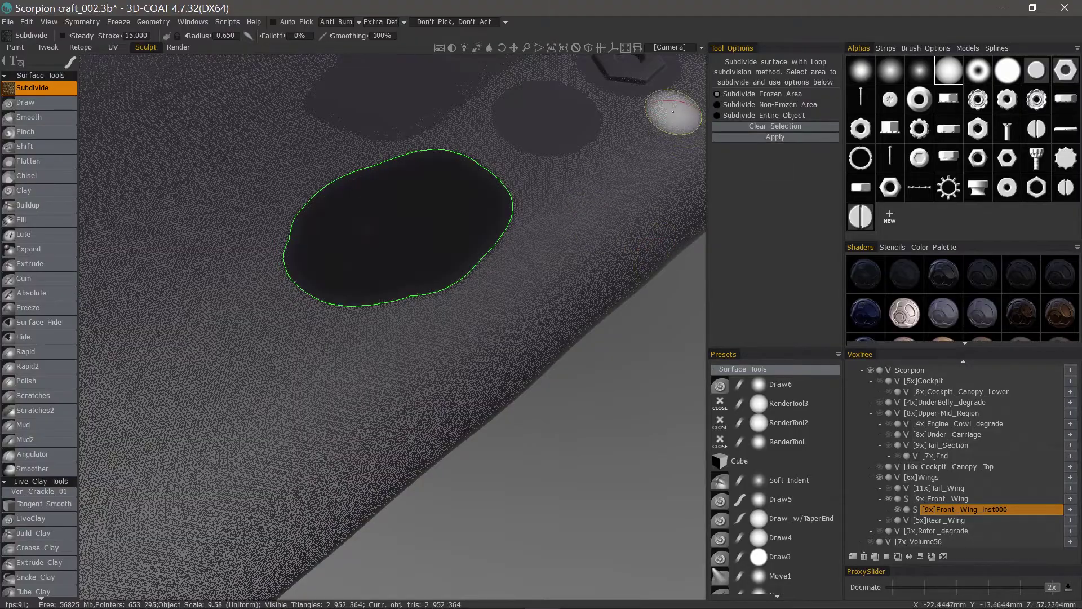
left_click_drag(265, 293, 222, 314, "alt")
right_click_drag(222, 314, 321, 304, "alt")
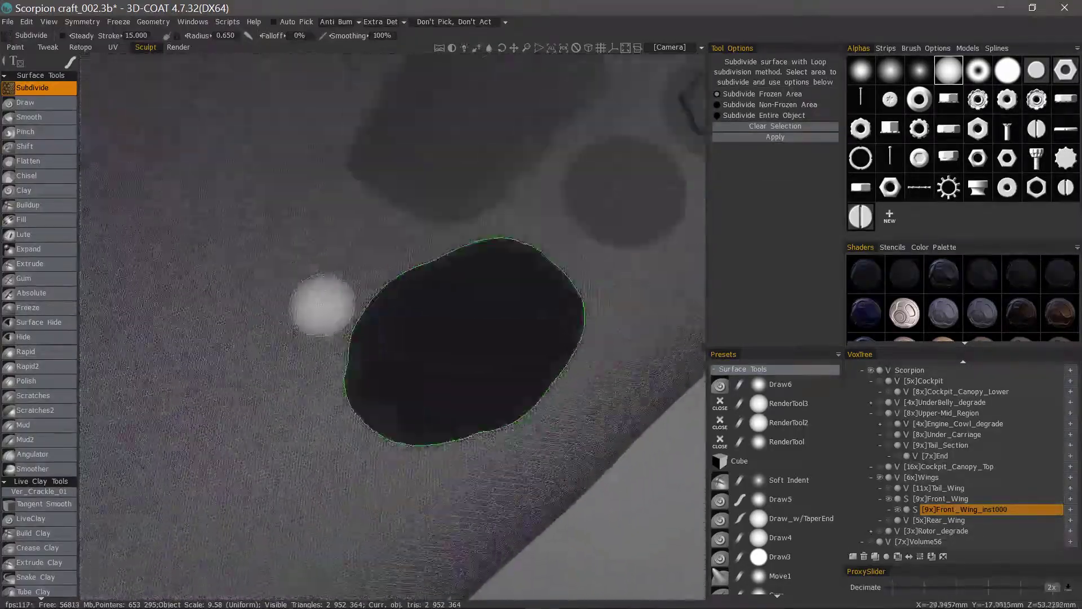
scroll(321, 305, "down", 3)
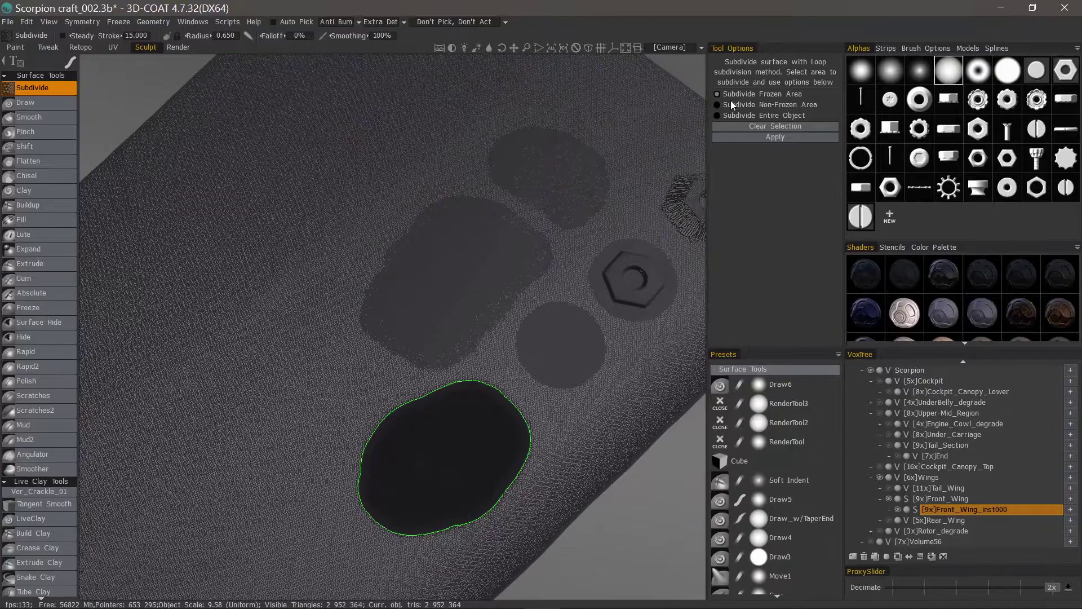
left_click(757, 125)
left_click_drag(354, 197, 225, 293, "alt")
Step: Activate the Vox Extrude tool with the hex nut alpha and a brush radius of about 0.710
left_click_drag(45, 549, 62, 205)
scroll(48, 531, "down", 10)
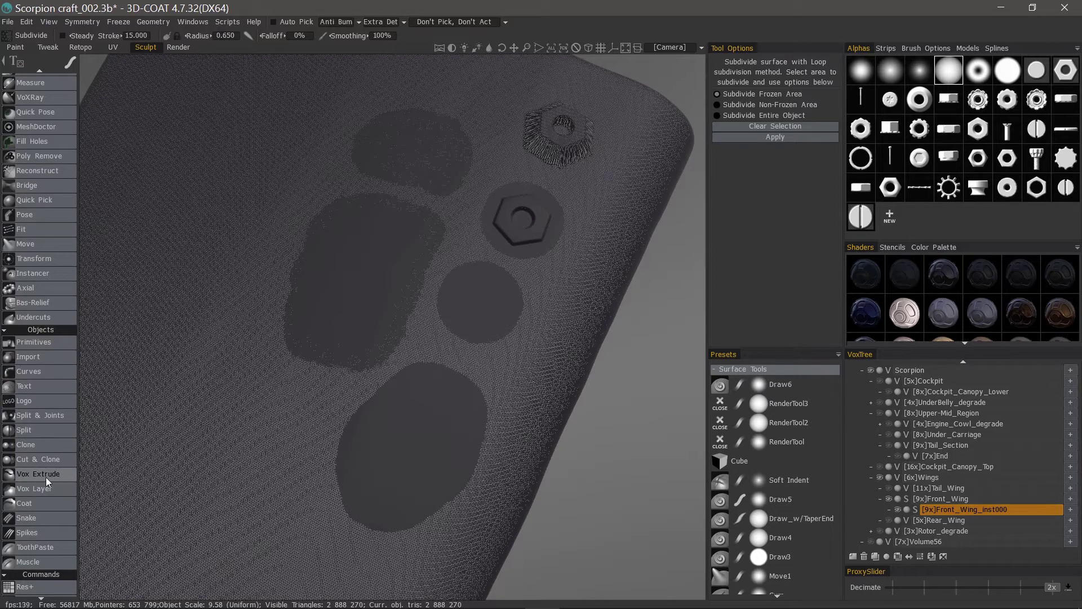
left_click(48, 477)
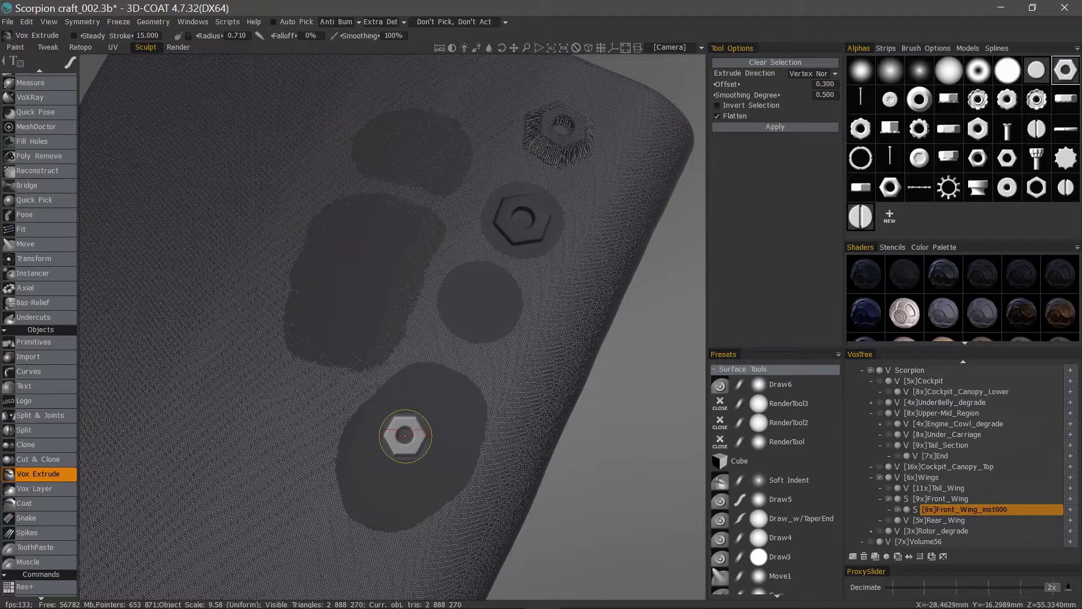
Step: Stamp a hex nut selection with a radius of about 0.877 on the refined oval patch, plus another on the coarse wing mesh beside it
left_click(417, 437)
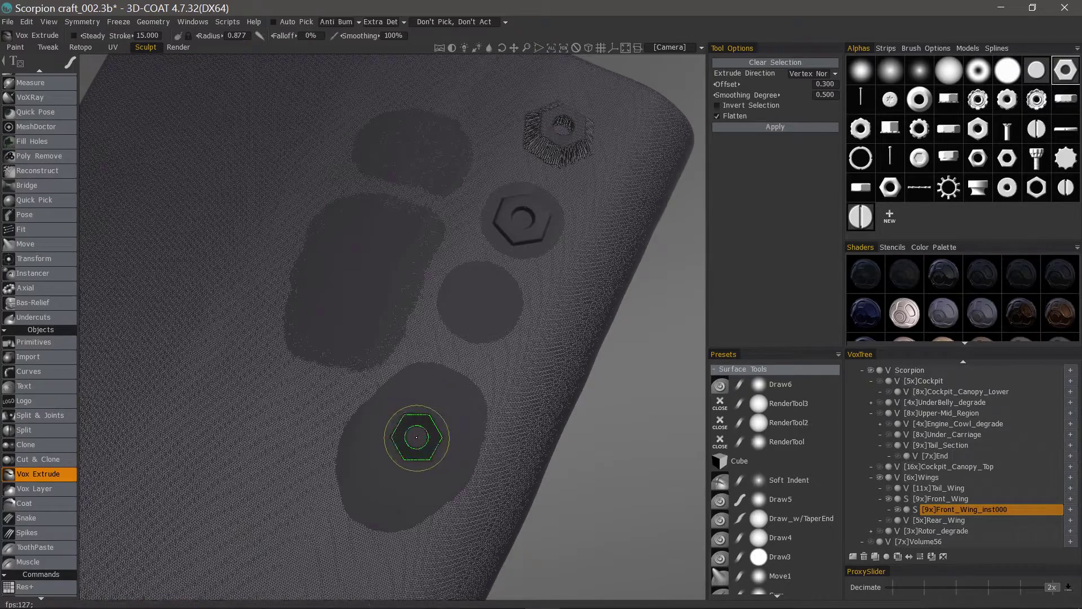
mouse_move(508, 502)
left_mouse_down("alt")
mouse_move(355, 449)
mouse_move(239, 311)
left_mouse_up("alt")
left_click_drag(141, 226, 277, 352, "alt")
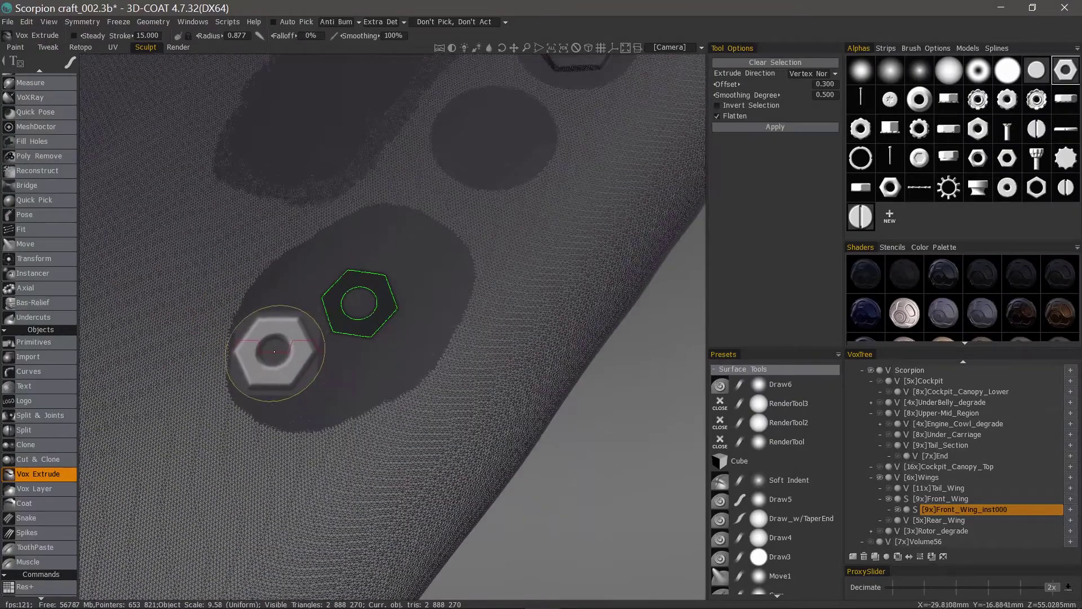
middle_click_drag(140, 266, 219, 266, "alt")
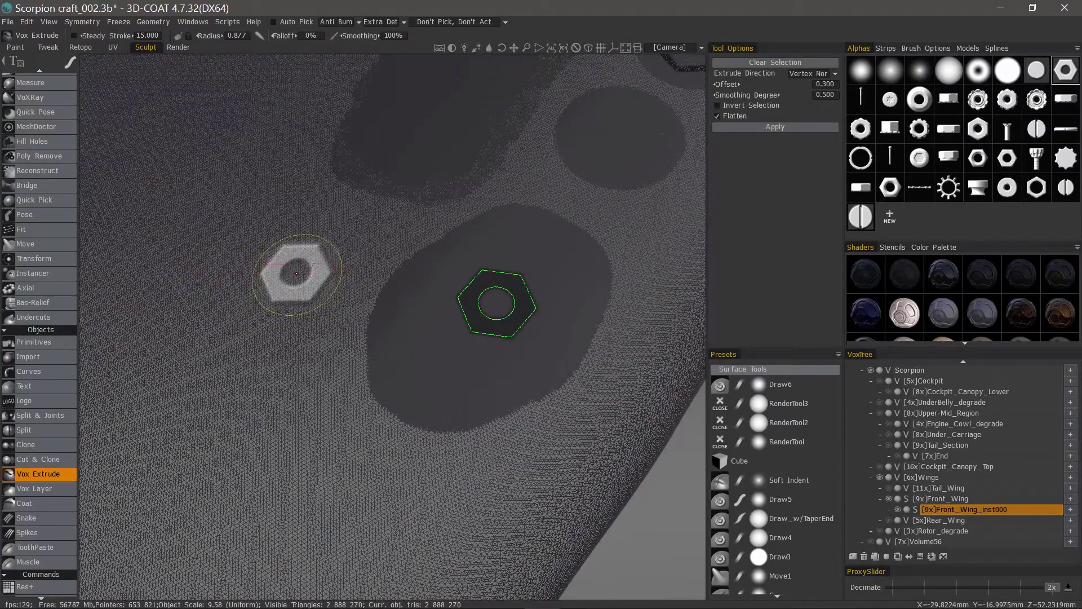
left_click(307, 276)
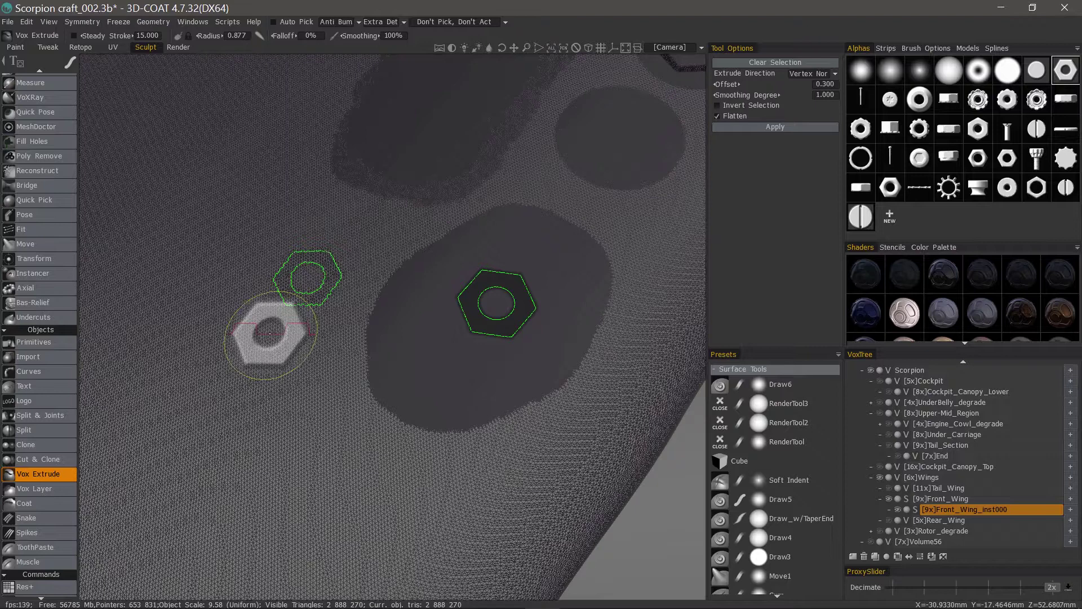
Step: Set the smoothing degree to 0.7, turn off Flatten, and apply Vox Extrude to only the nut selection on the oval patch
left_click(820, 95)
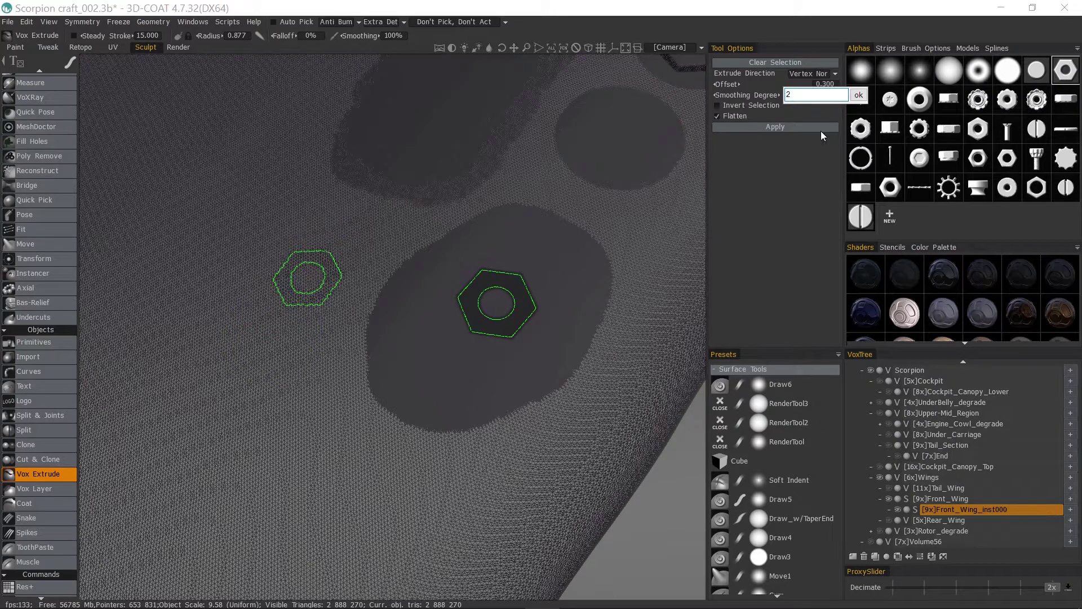
type("2")
key("BackSpace")
type(".7")
key("Return")
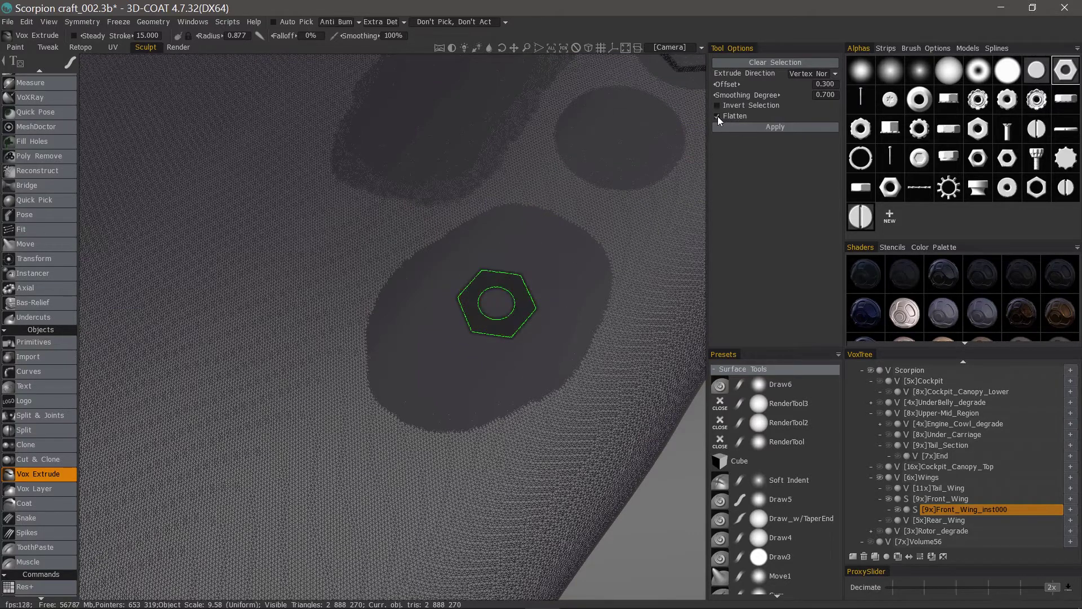
left_click(773, 128)
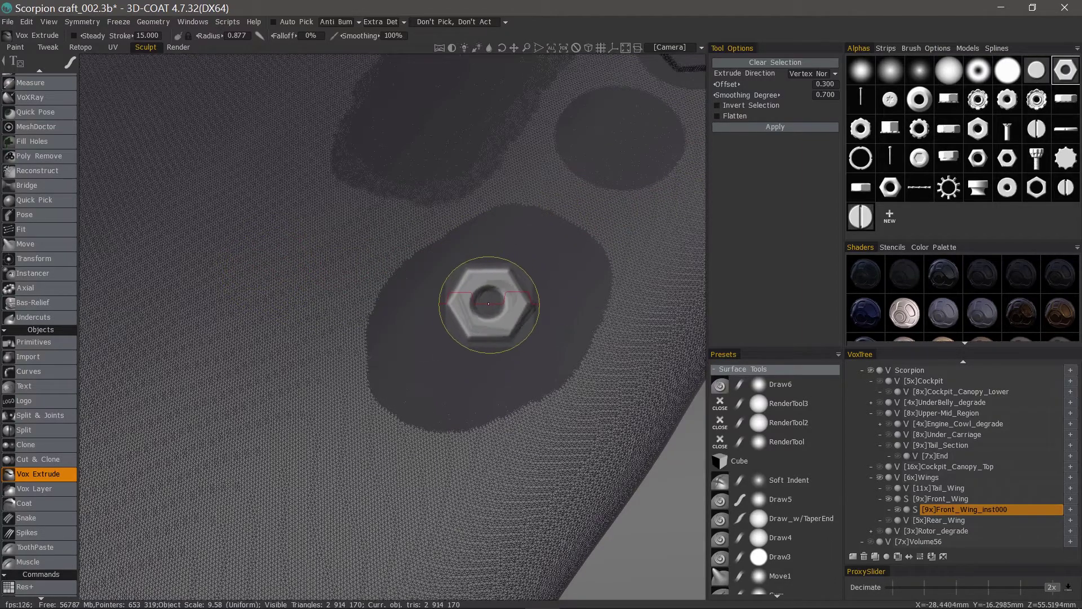
Step: Activate the Vox Layer tool and stamp a hex nut selection on the larger refined patch
mouse_move(459, 306)
left_mouse_down("alt")
mouse_move(449, 331)
mouse_move(298, 334)
left_mouse_up("alt")
mouse_move(297, 333)
middle_mouse_down()
mouse_move(283, 331)
mouse_move(404, 329)
mouse_move(357, 338)
mouse_move(326, 327)
mouse_move(345, 335)
mouse_move(252, 208)
mouse_move(320, 299)
mouse_move(353, 285)
mouse_move(377, 252)
mouse_move(402, 310)
mouse_move(328, 324)
mouse_move(326, 305)
mouse_move(452, 187)
mouse_move(495, 225)
mouse_move(395, 282)
middle_mouse_up()
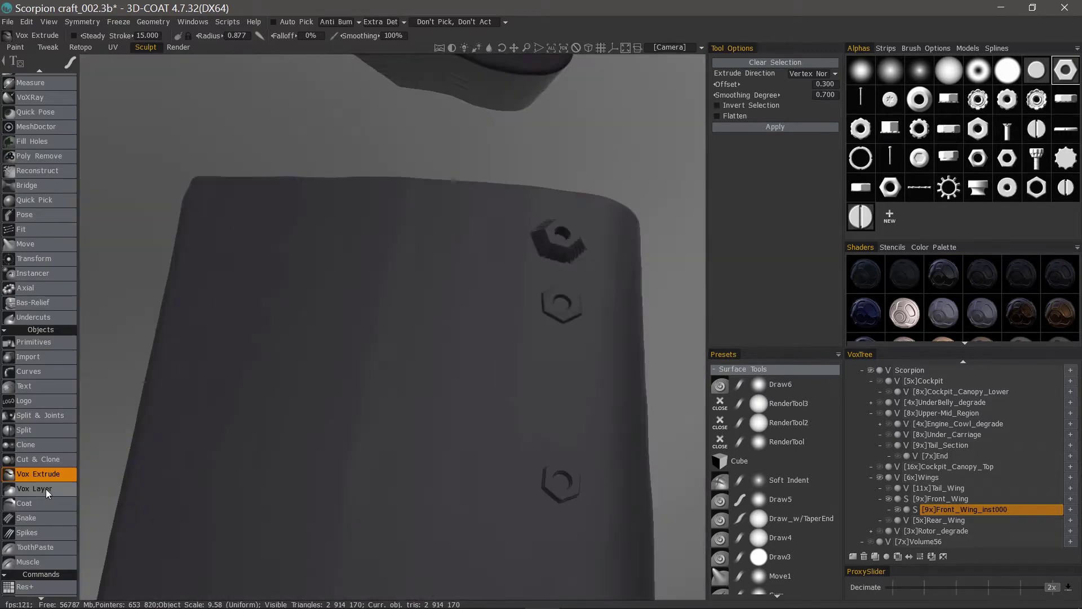
left_click(46, 489)
mouse_move(442, 509)
middle_mouse_down()
mouse_move(473, 312)
mouse_move(387, 327)
mouse_move(509, 295)
middle_mouse_up()
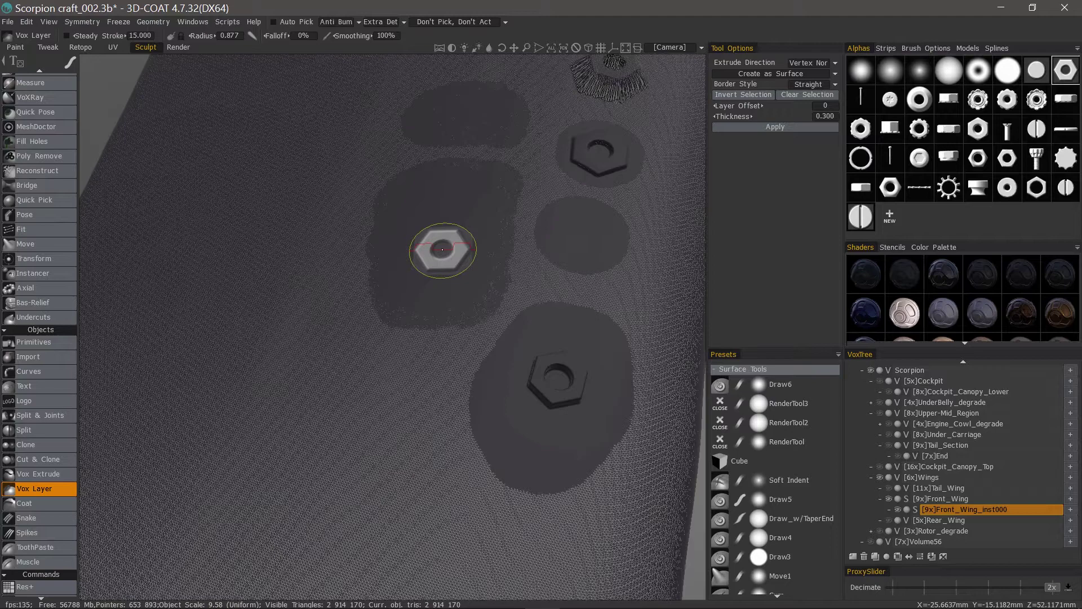
left_click(437, 237)
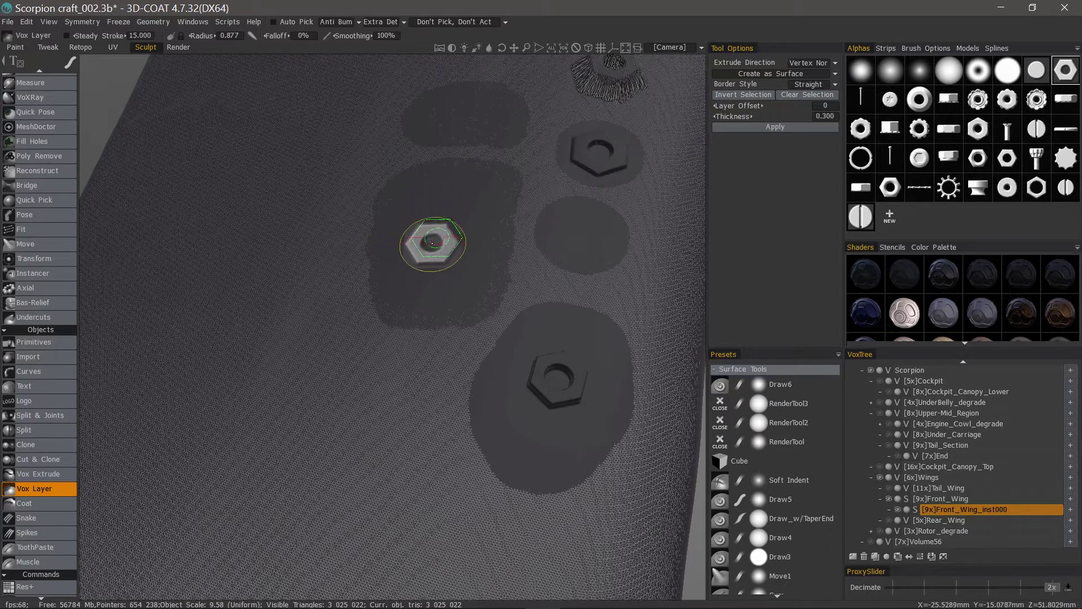
Step: Review the Vox Layer options and apply it as a surface with a straight border, vertex normal direction and 0.300 thickness
left_click(823, 106)
left_click(764, 229)
left_click(773, 74)
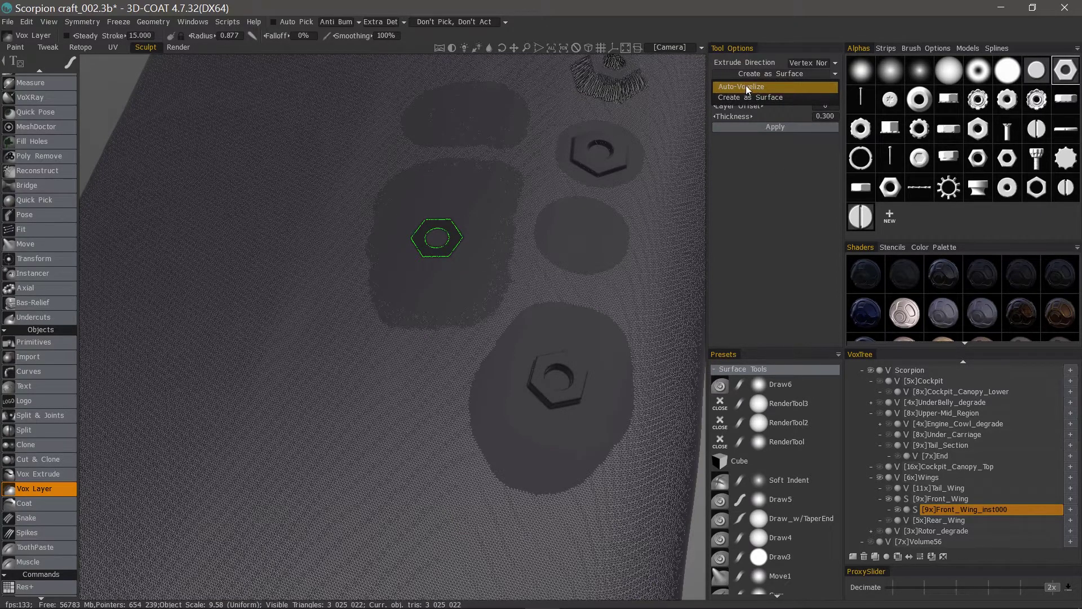
left_click(773, 99)
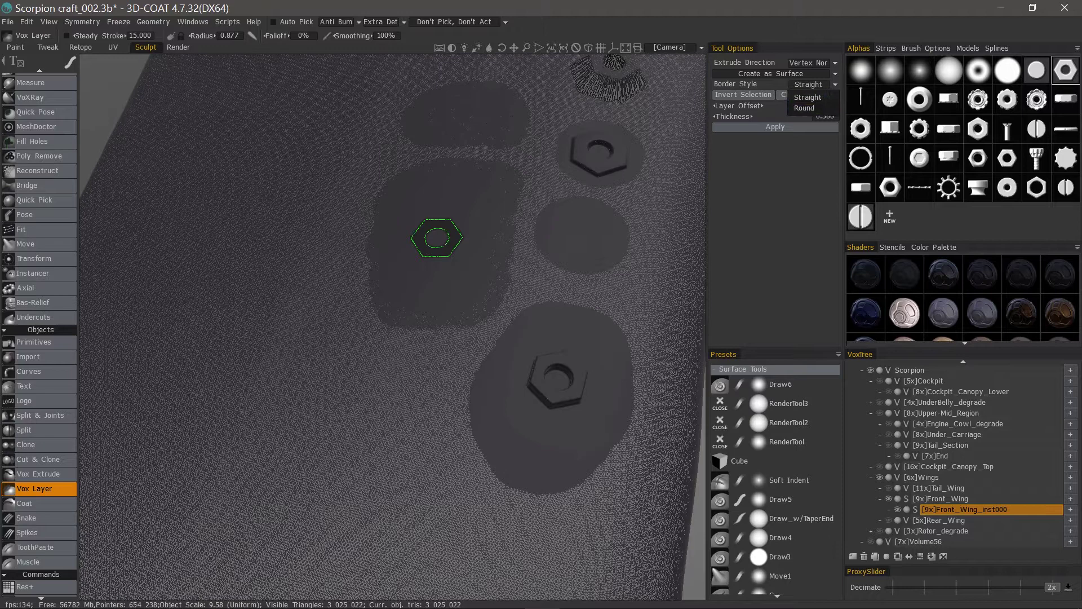
left_click(808, 62)
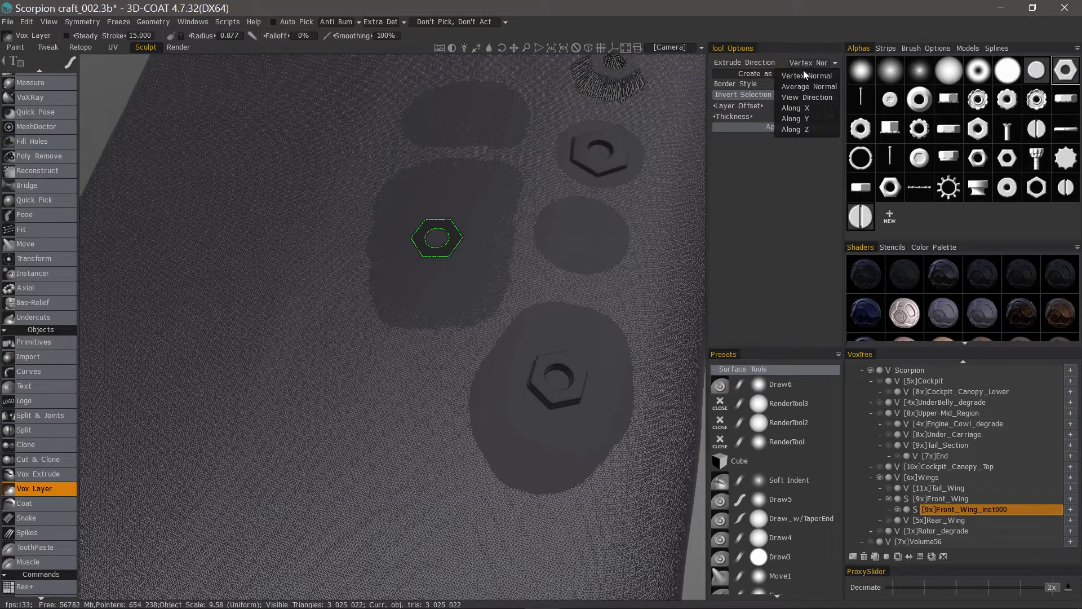
left_click(803, 204)
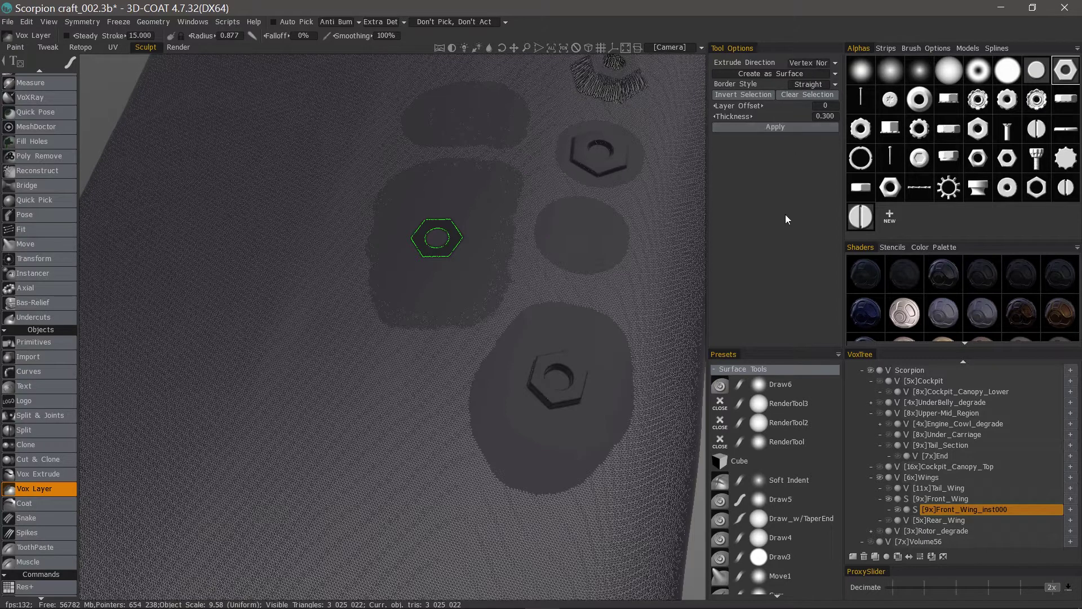
left_click(775, 127)
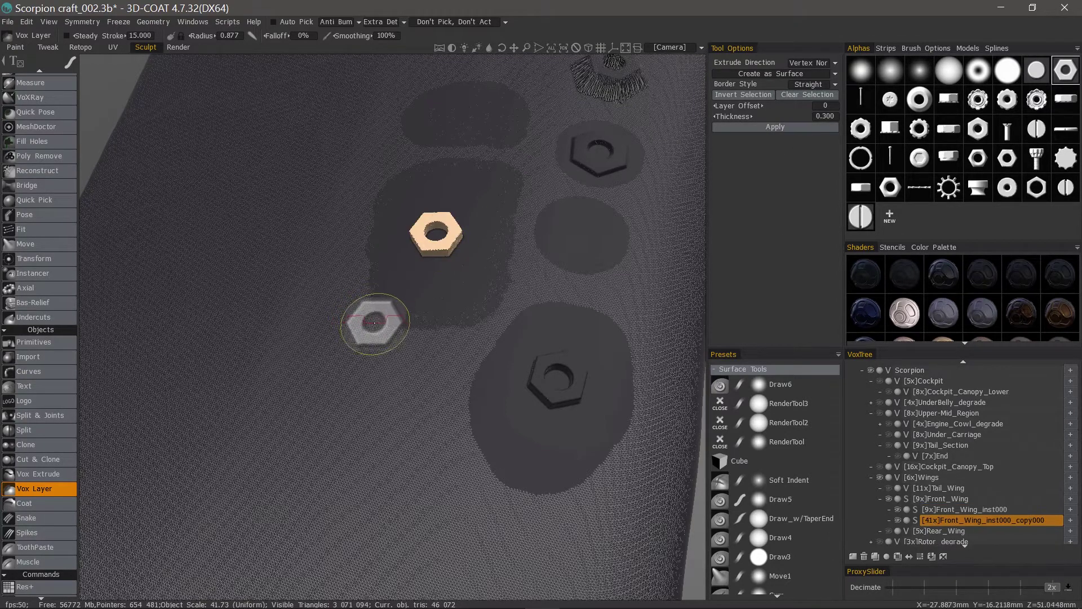
Step: Smooth the new nut layer with Smooth All at a smoothing degree of 9.500, with the wireframe display turned off
left_click(959, 521)
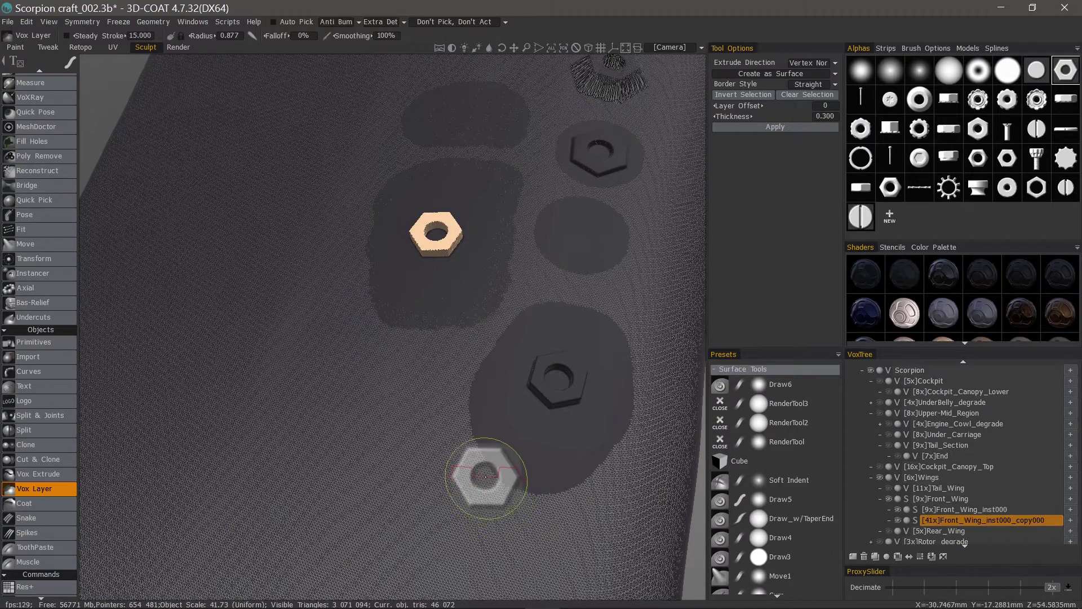
scroll(387, 435, "up", 3)
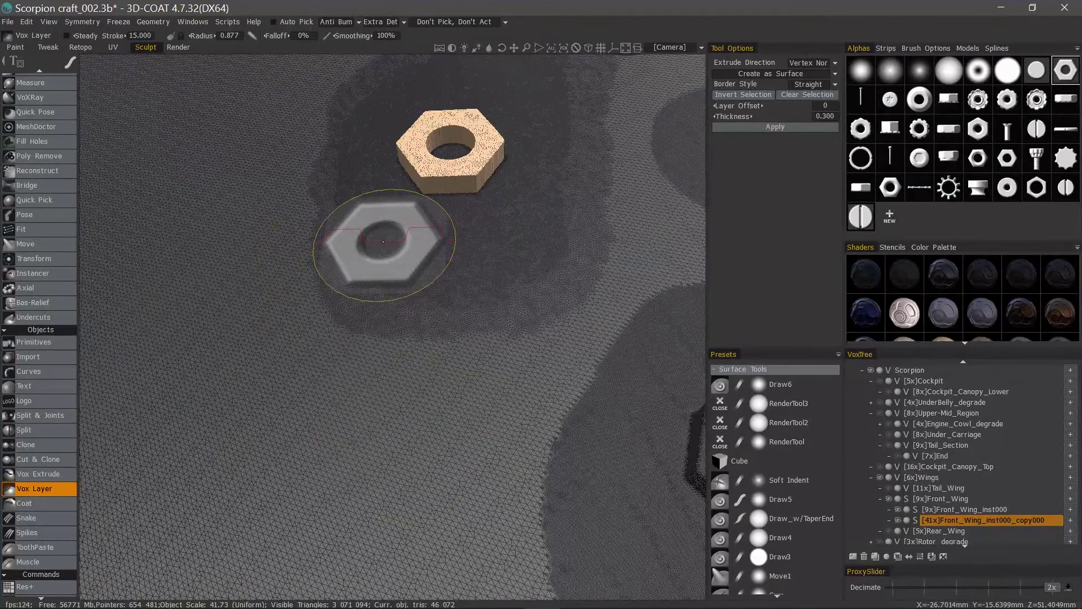
key("w")
scroll(383, 241, "down", 2)
mouse_move(383, 239)
left_mouse_down("alt")
mouse_move(386, 253)
mouse_move(387, 174)
left_mouse_up("alt")
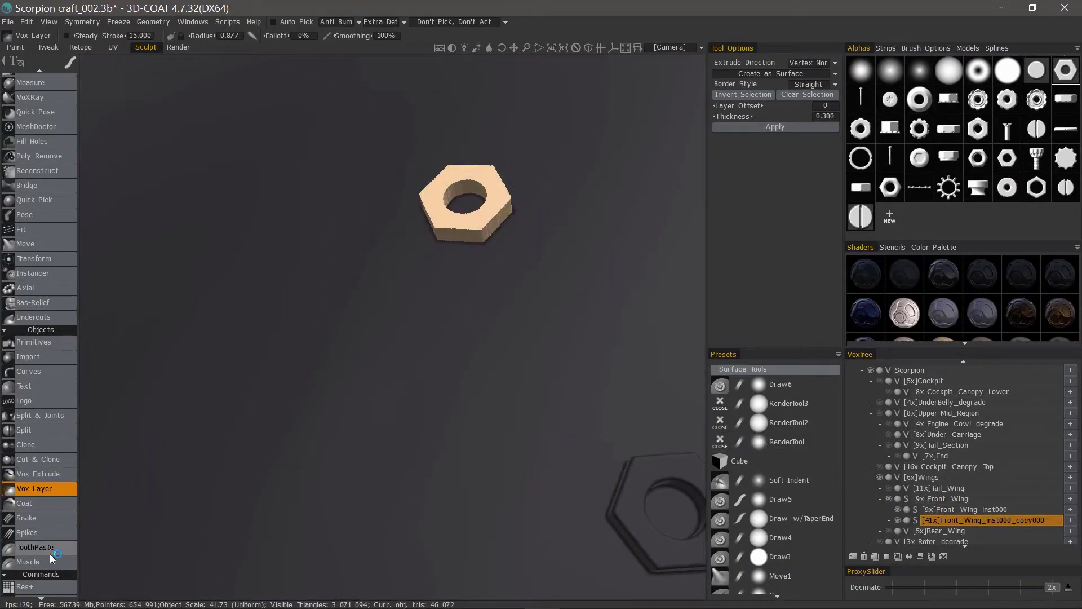
scroll(51, 557, "down", 2)
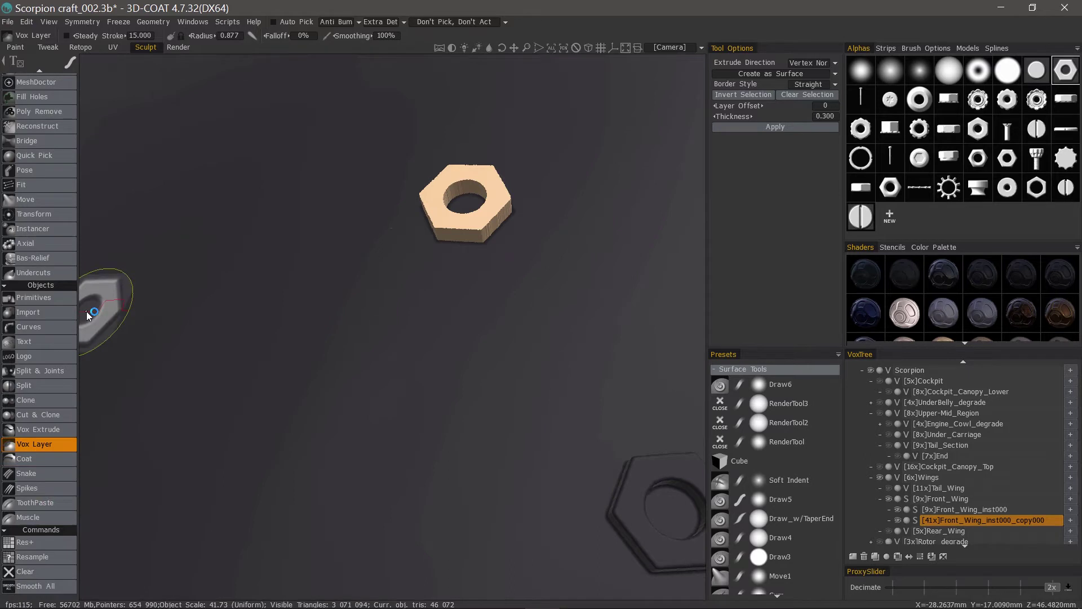
left_click(49, 587)
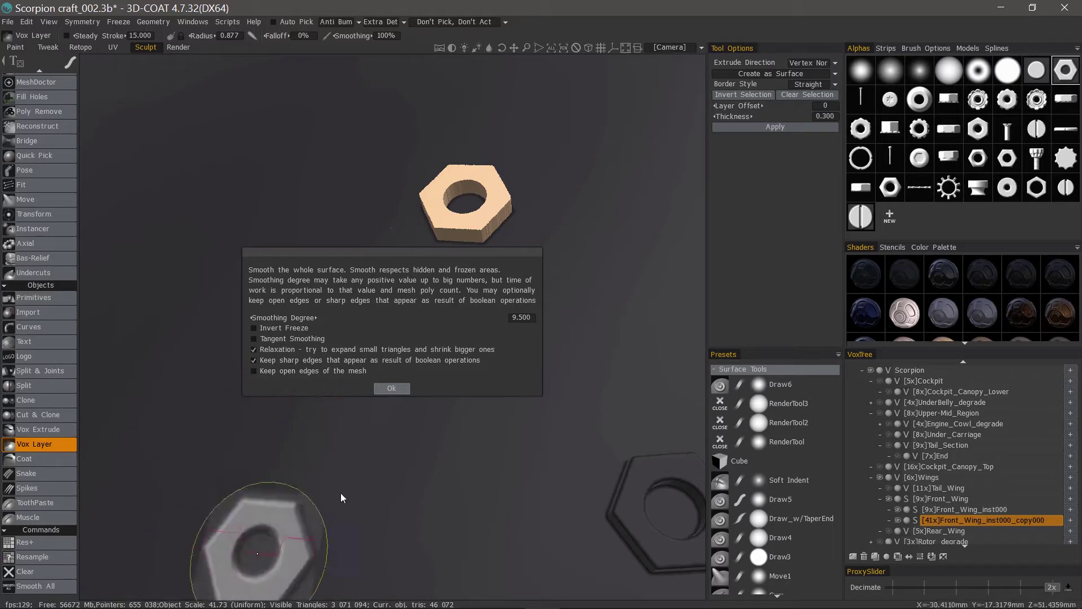
left_click(392, 388)
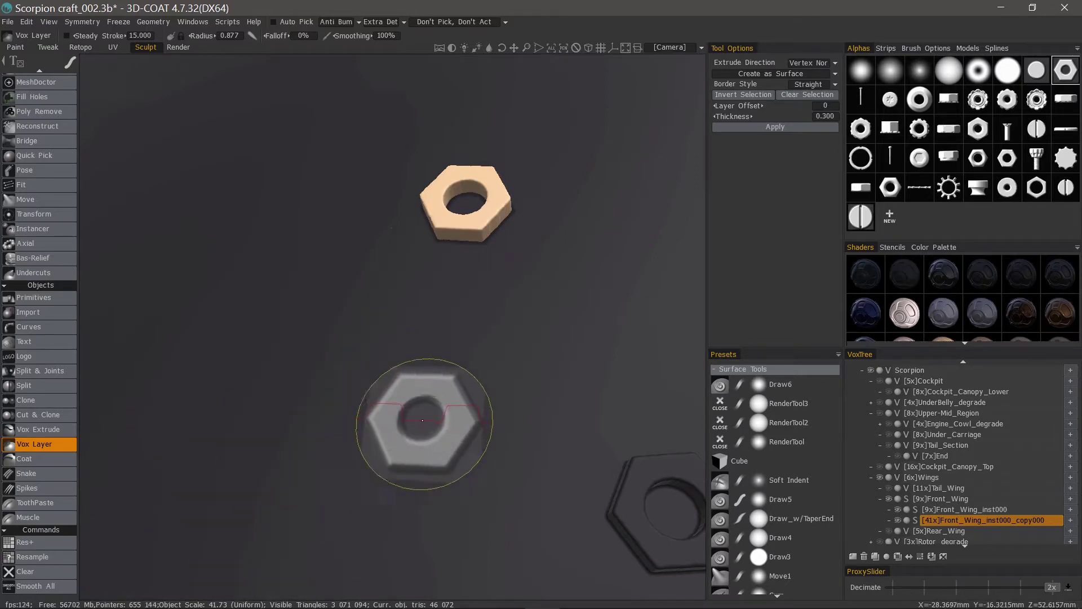
Step: Hide the new nut layer and clear the nut-shaped selection left on the wing
scroll(389, 400, "down", 5)
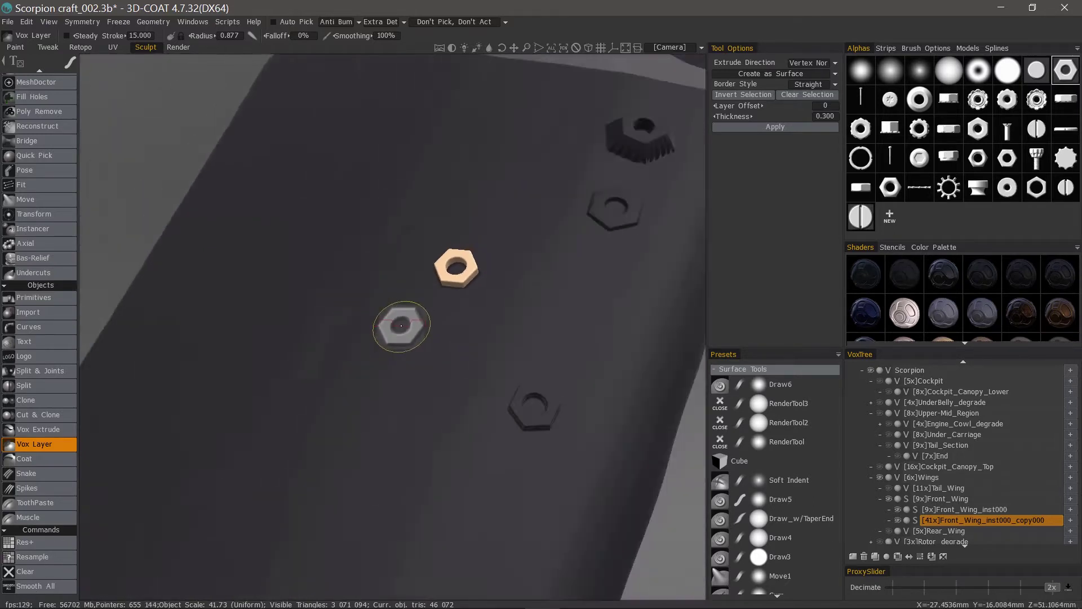
left_click(898, 519)
scroll(422, 361, "up", 5)
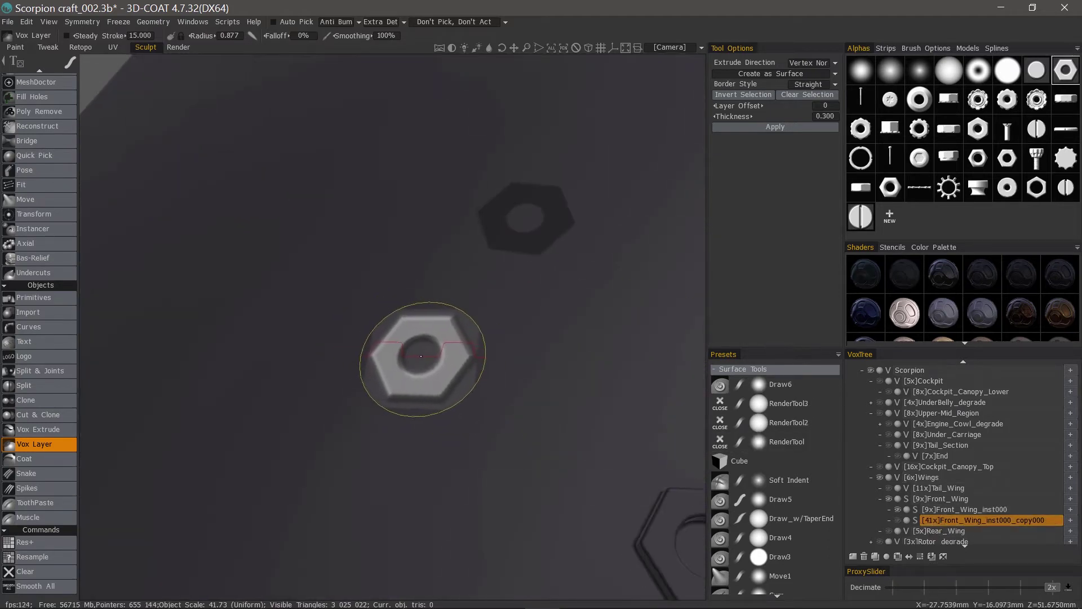
key("ctrl+d")
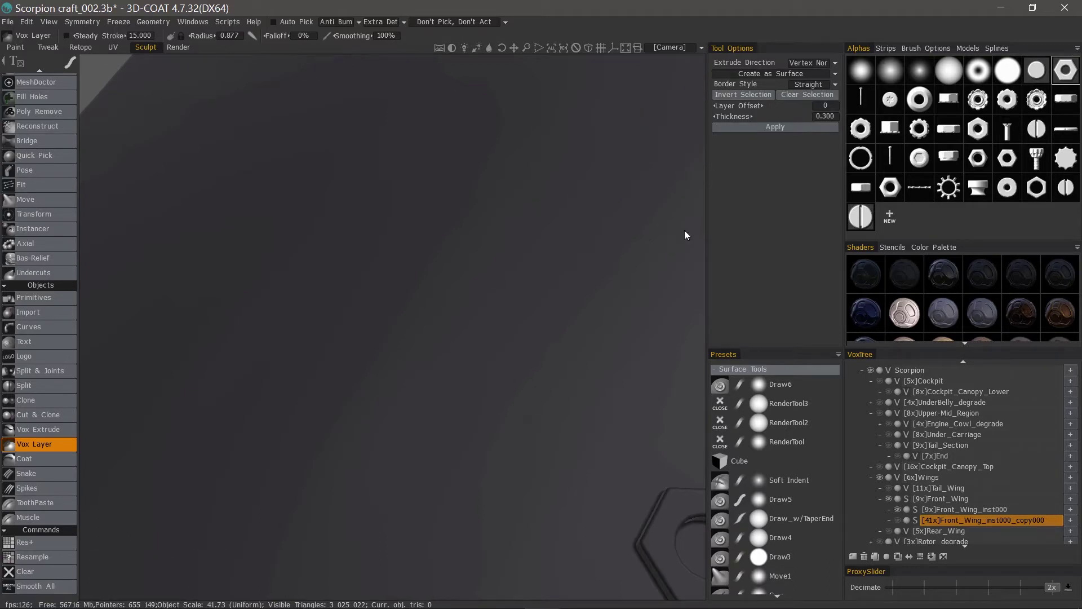
Step: Set the brush to the solid round alpha with a radius of about 1.013 for work around the tallest raised nut
scroll(677, 288, "down", 5)
middle_click_drag(519, 329, 529, 380)
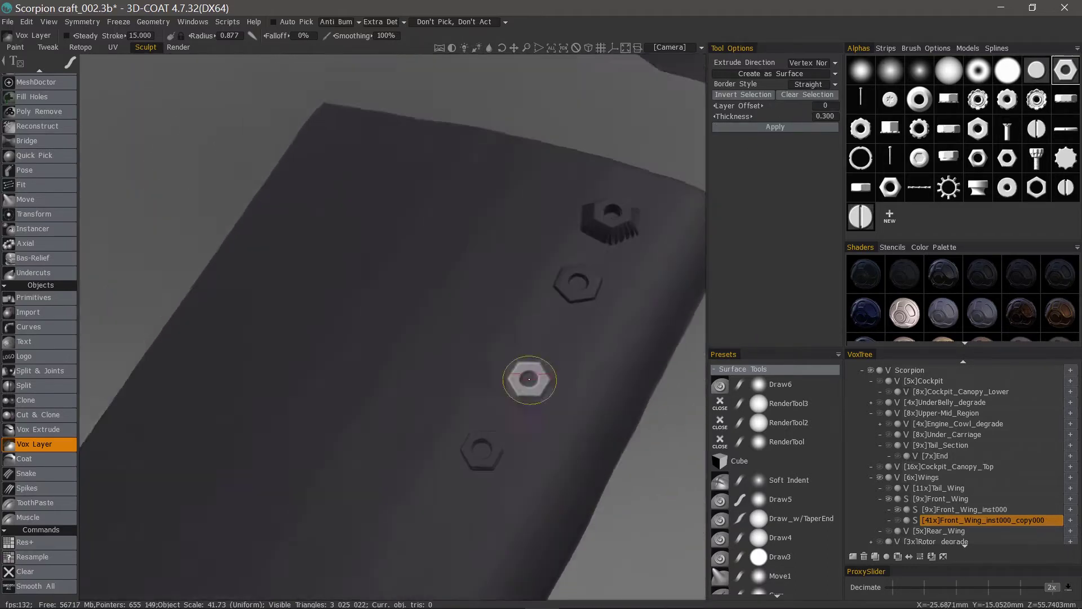
left_click_drag(530, 379, 573, 213, "alt")
middle_click_drag(572, 212, 442, 299)
scroll(442, 299, "up", 3)
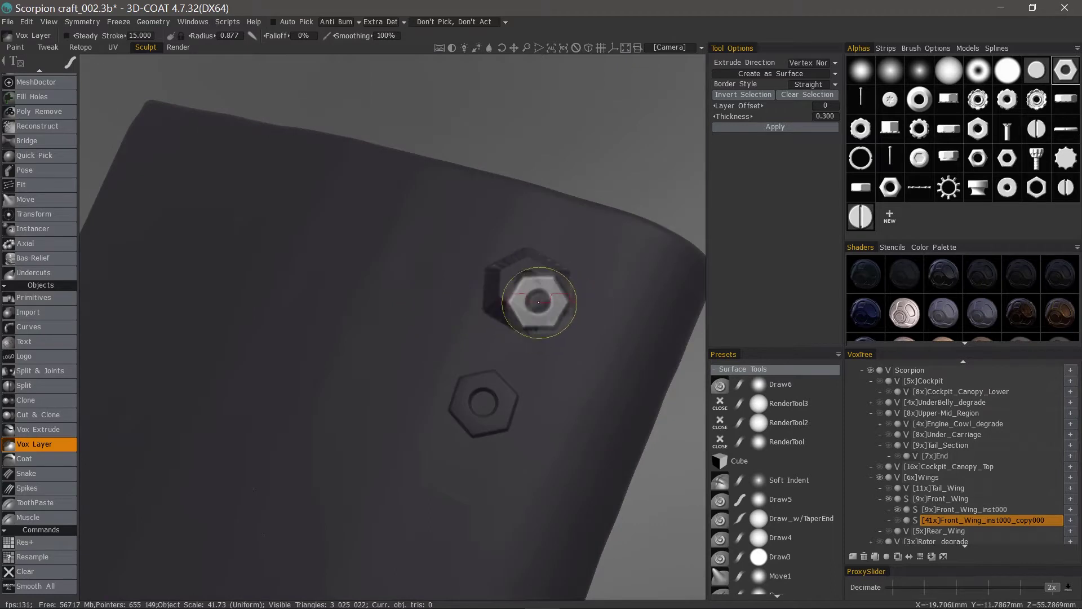
right_click_drag(528, 299, 531, 295)
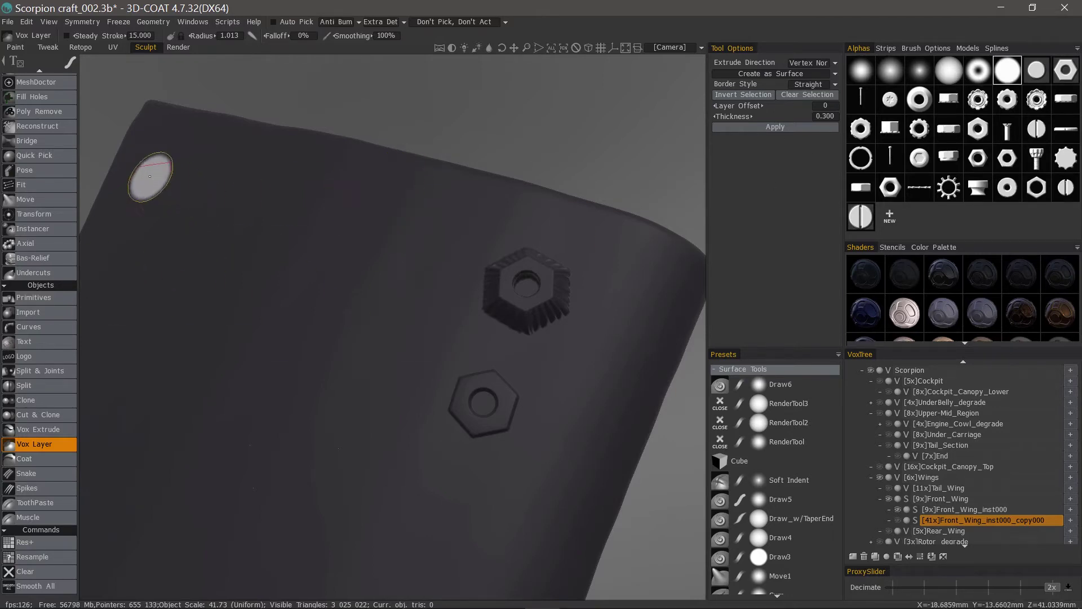
scroll(65, 112, "down", 10)
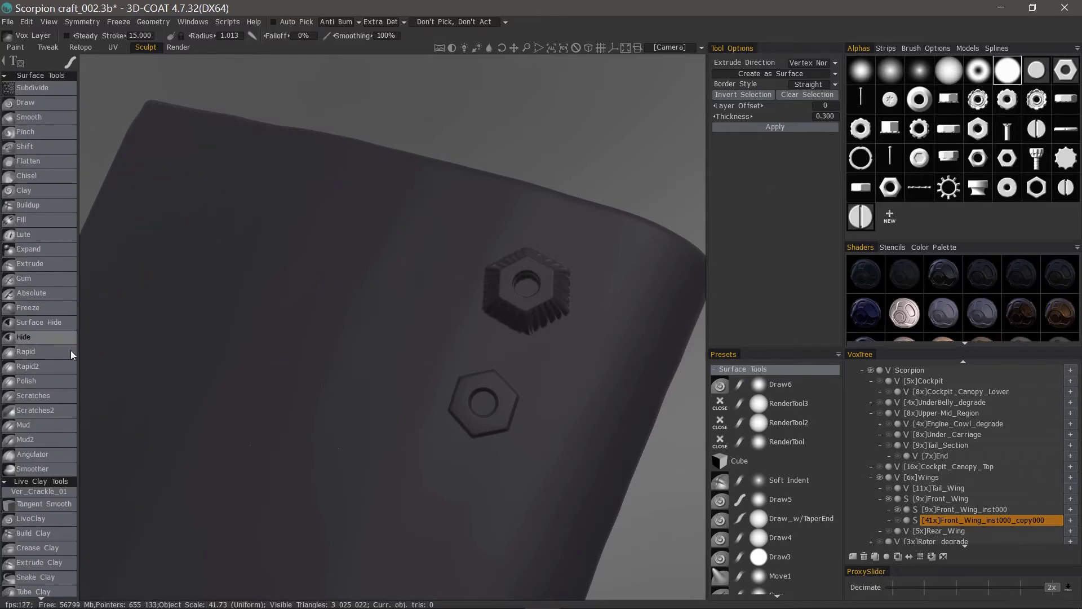
Step: Switch back and forth between the Freeze and Draw tools
left_click(40, 310)
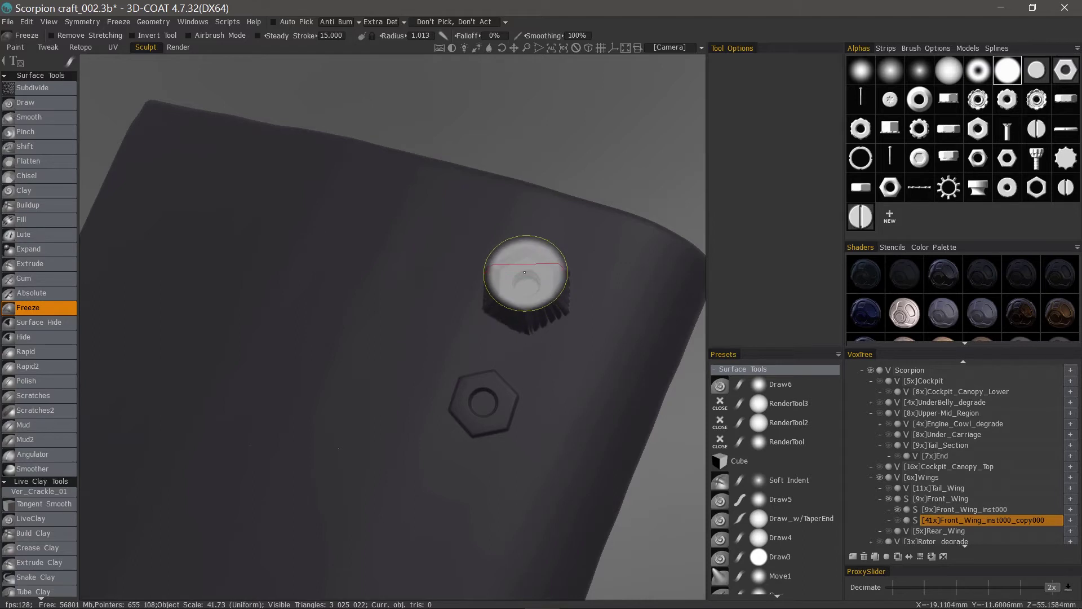
left_click(39, 103)
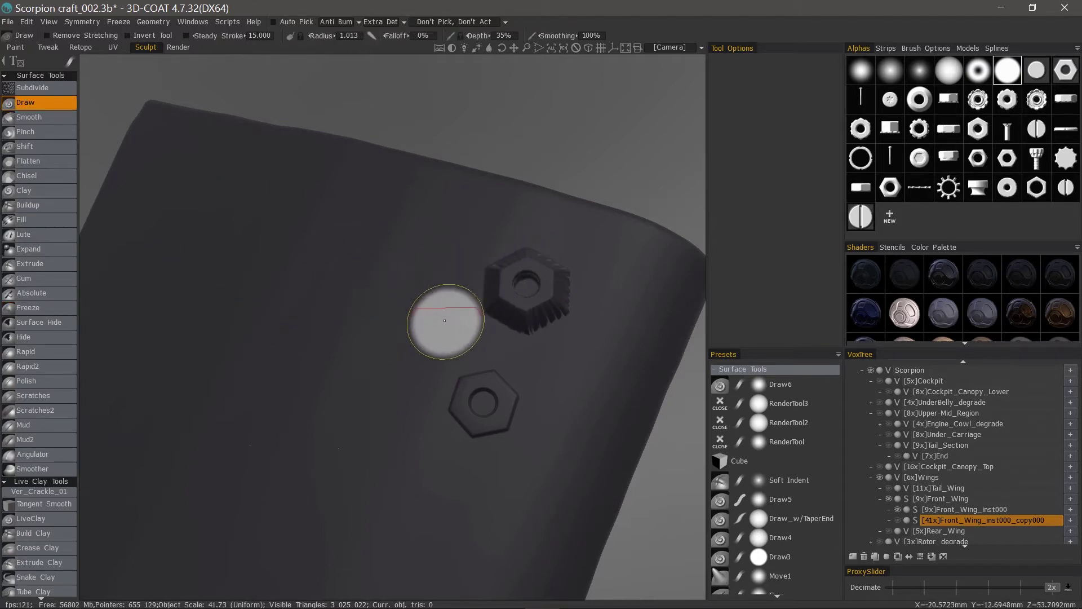
key("f")
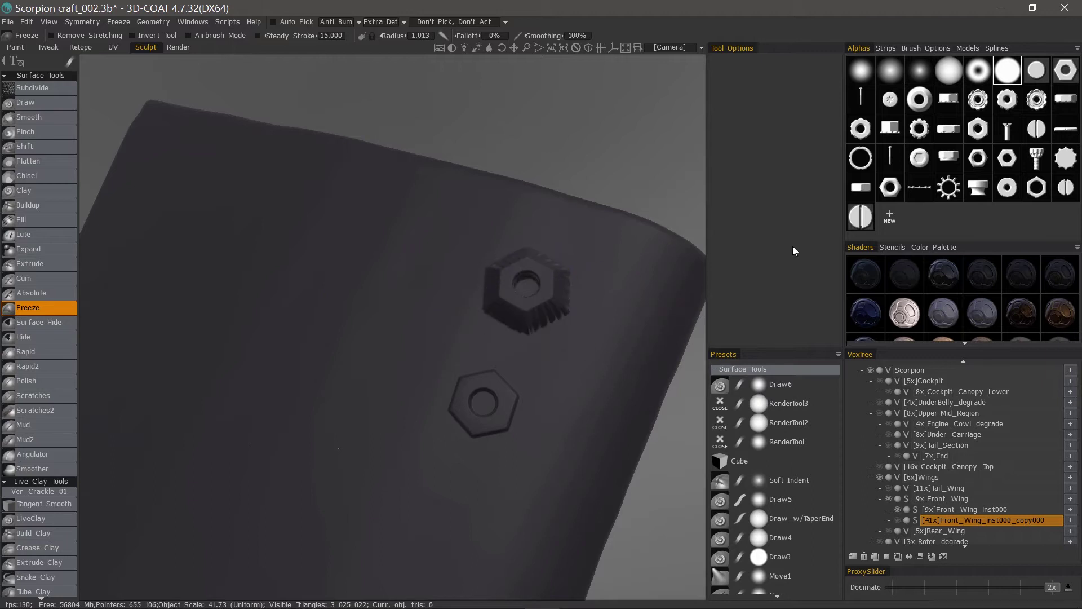
key("d")
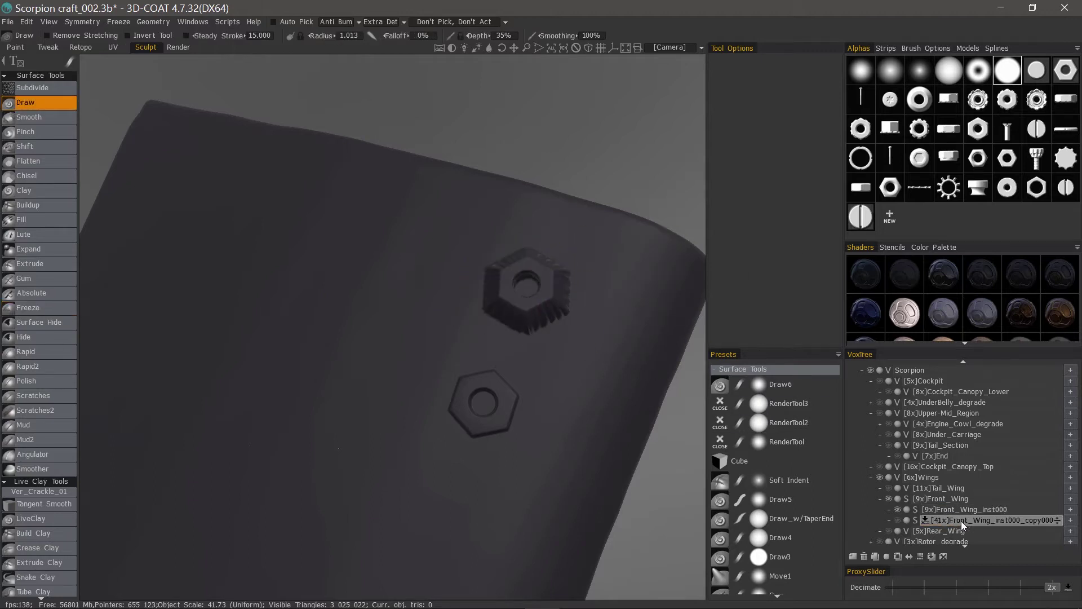
Step: Select the Front_Wing_inst000 layer and paint a freeze mask over the tallest nut and the surface around it
left_click(952, 509)
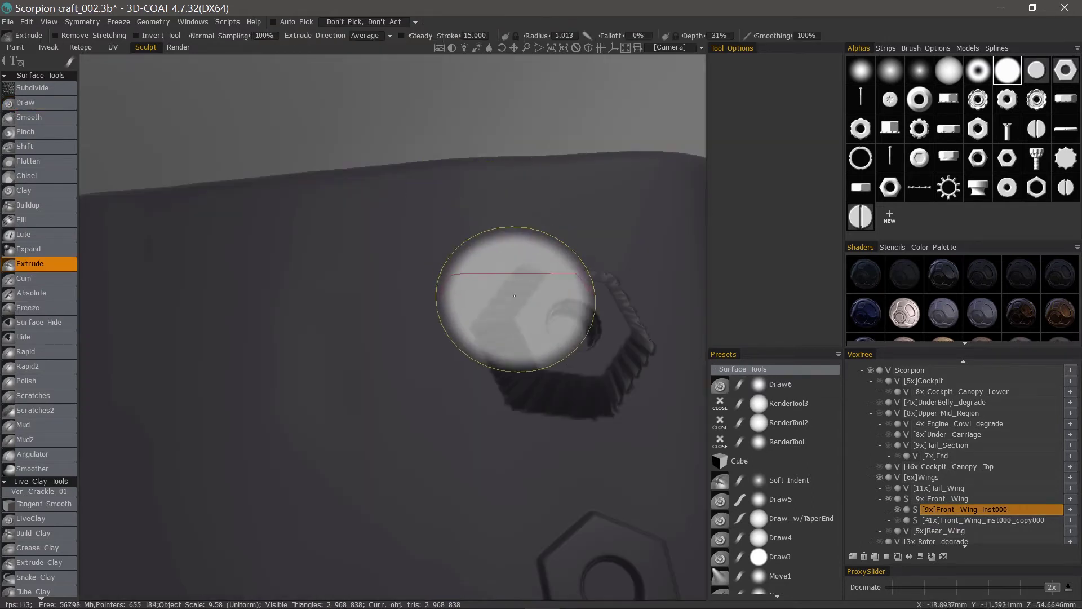
key("f")
left_click_drag(540, 327, 532, 322)
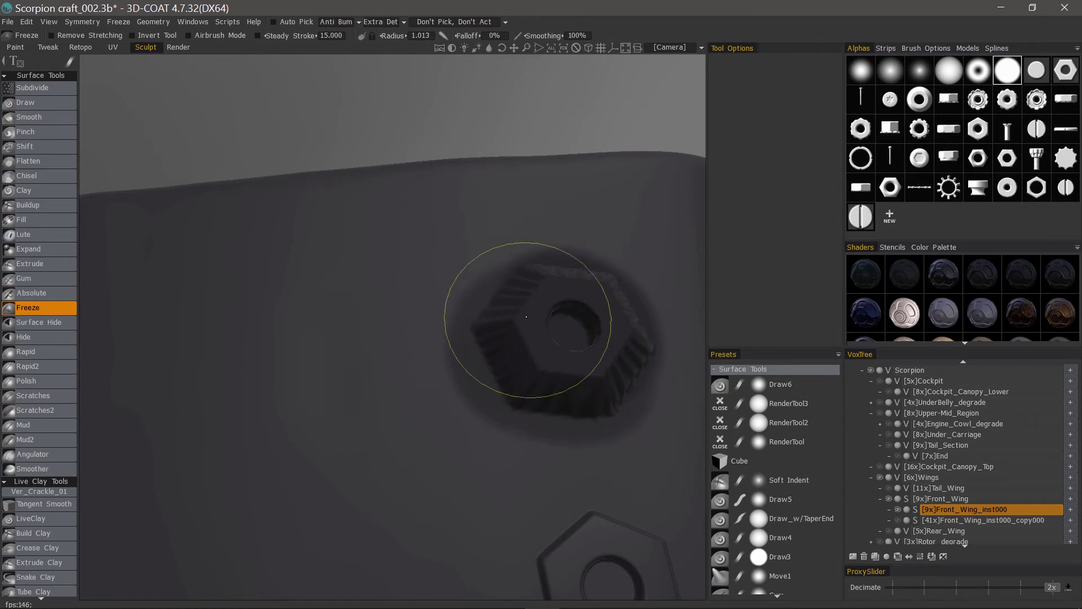
Step: Extend the freeze mask around the tallest nut on the wing and switch back to the Extrude tool
key("e")
scroll(411, 330, "down", 3)
left_click_drag(411, 331, 425, 288)
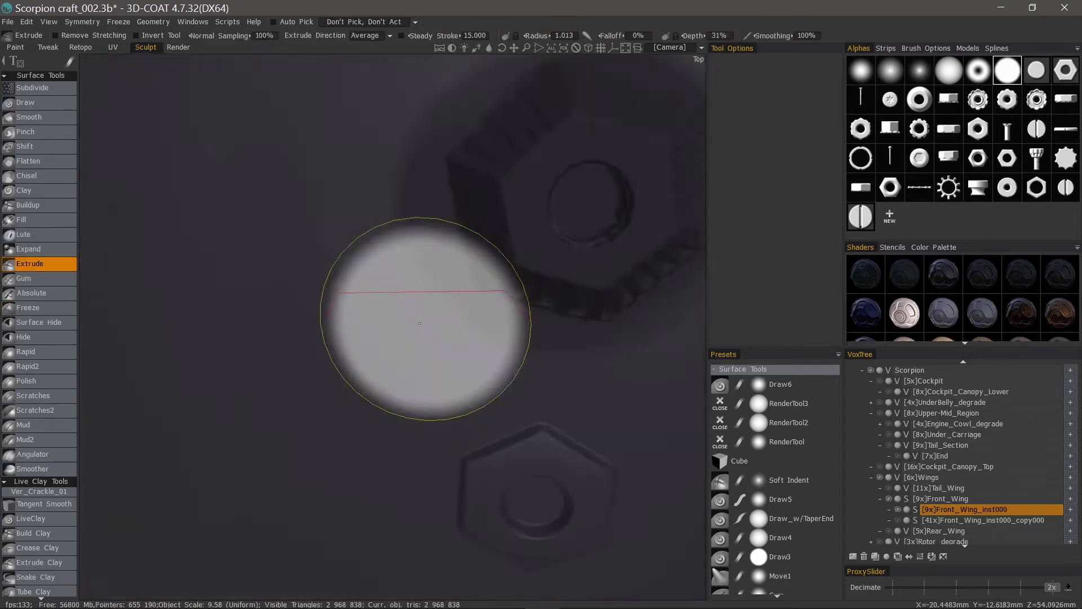
scroll(423, 289, "down", 4)
key("f")
left_click_drag(486, 332, 474, 327)
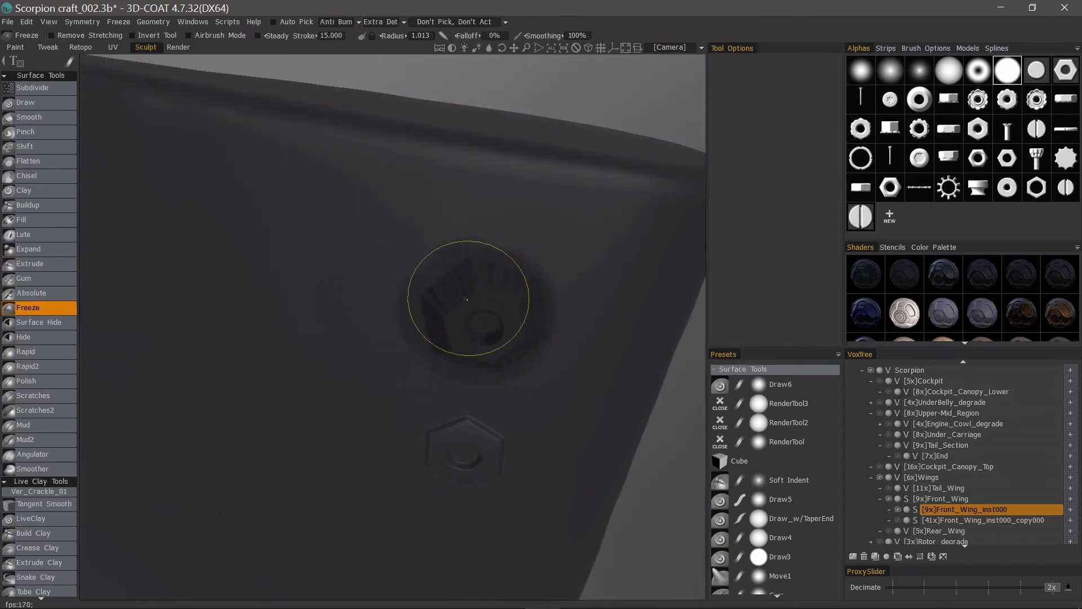
key("e")
left_click_drag(326, 309, 349, 480, "alt")
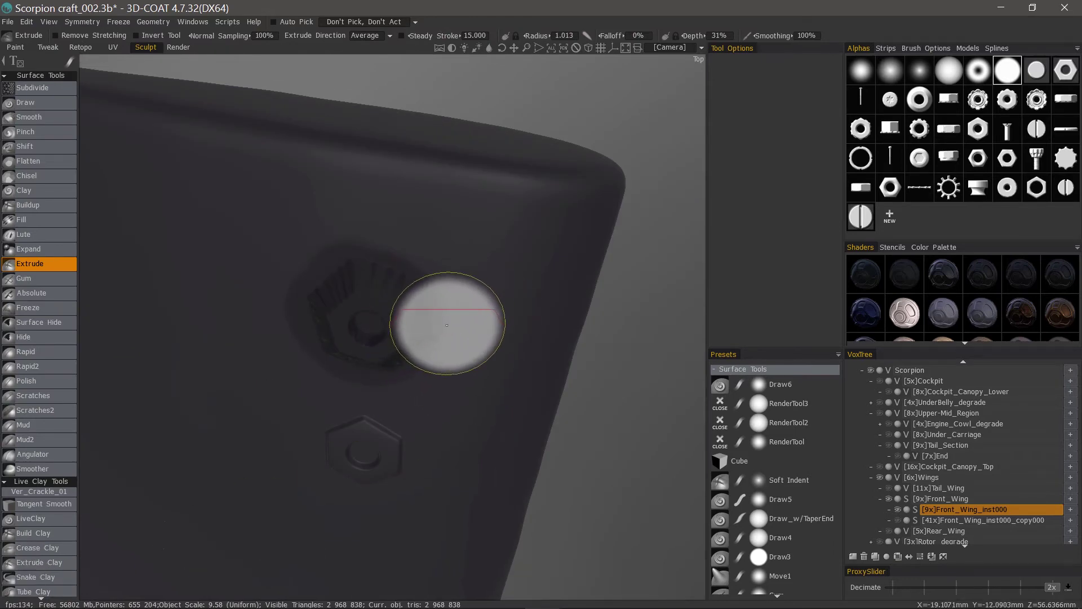
Step: Try Smooth All on the wing with a smoothing degree of 9.5 and Invert Freeze enabled, and undo it
key("space")
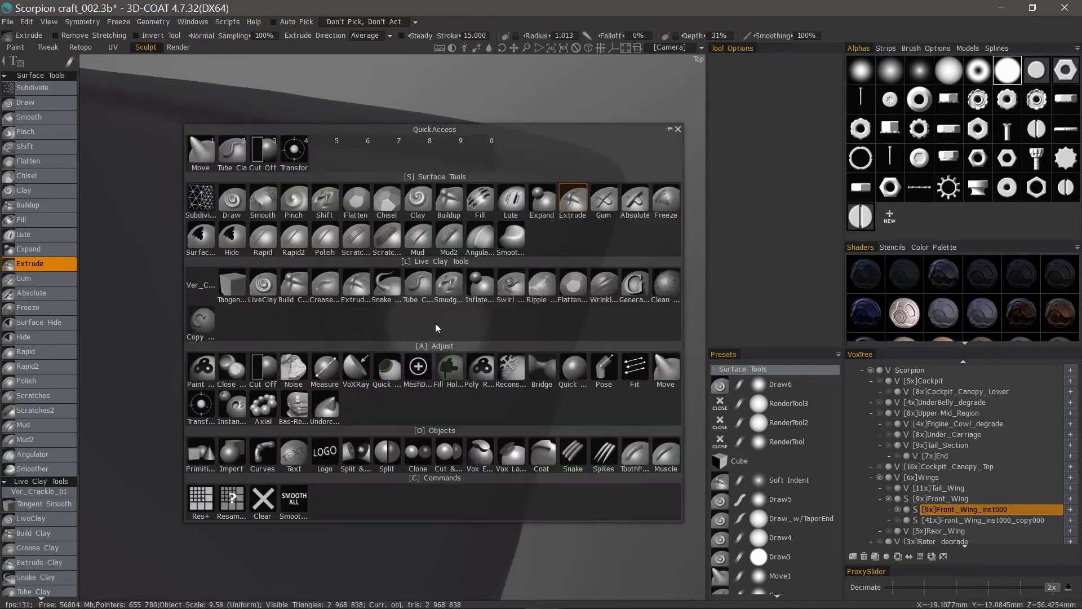
left_click(295, 500)
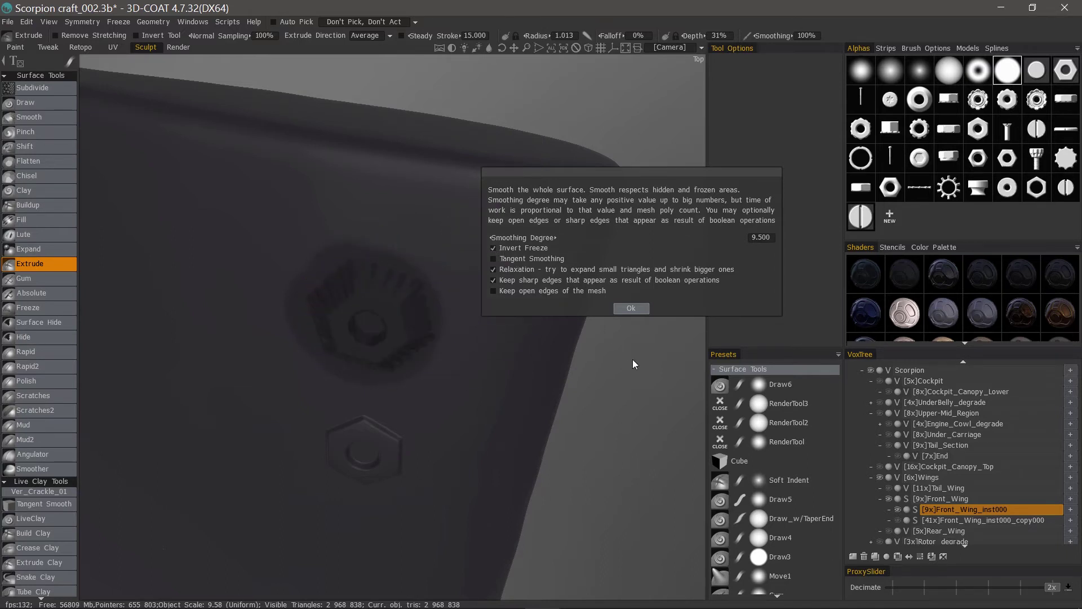
left_click(630, 309)
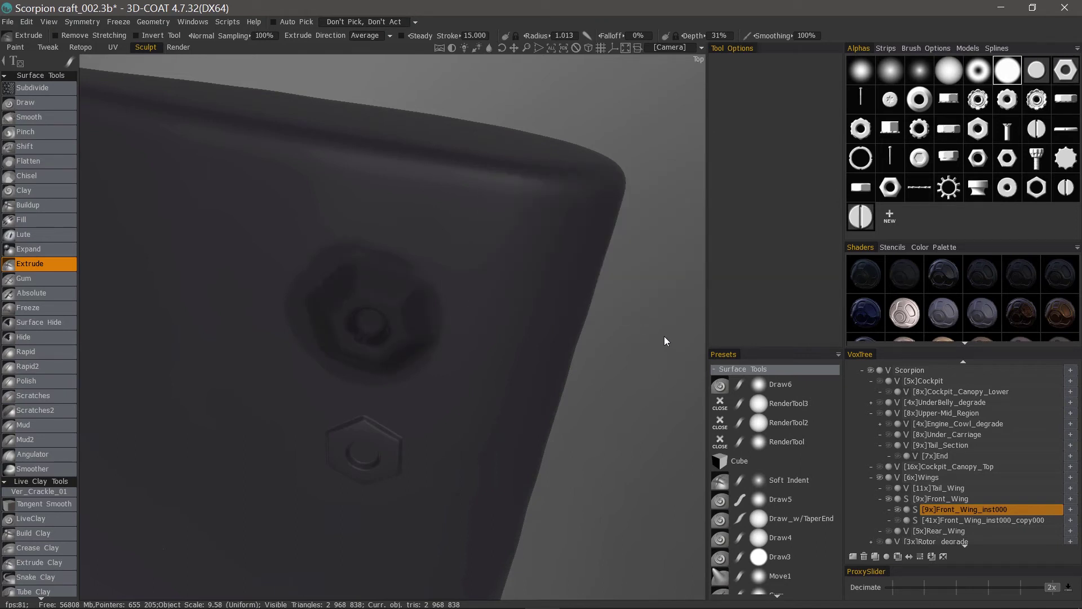
key("ctrl+z")
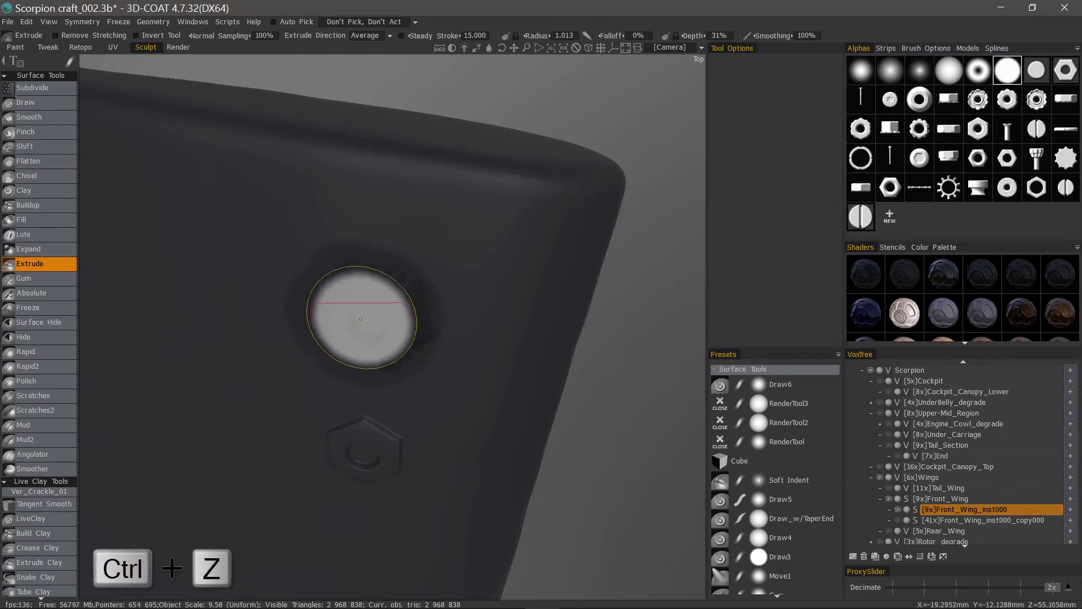
Step: Apply Smooth All to the frozen nut area with a smoothing degree of 8.4, Invert Freeze and Relaxation enabled
key("space")
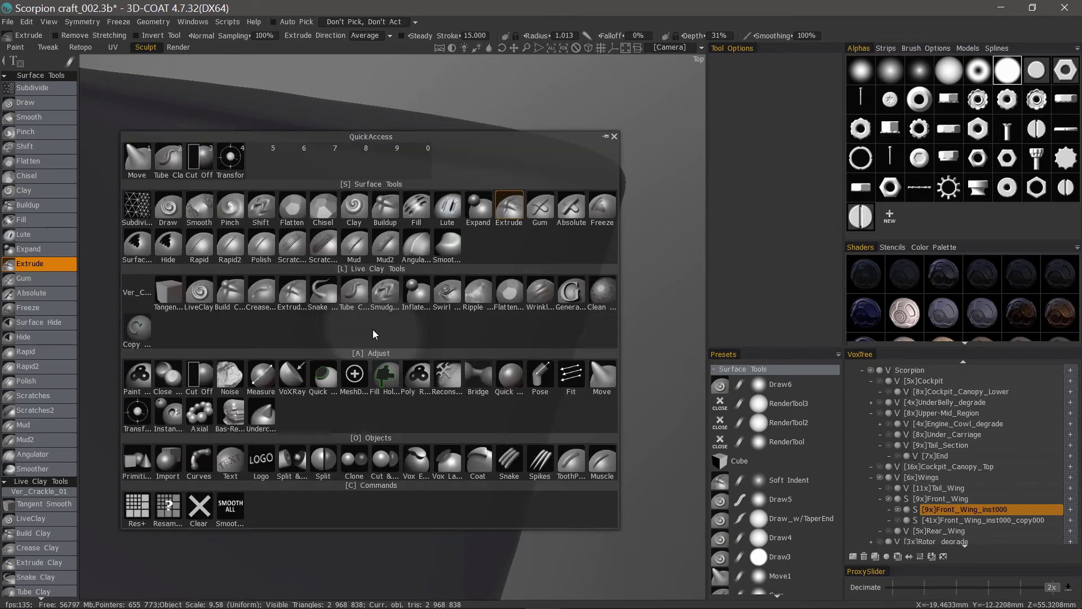
left_click(230, 507)
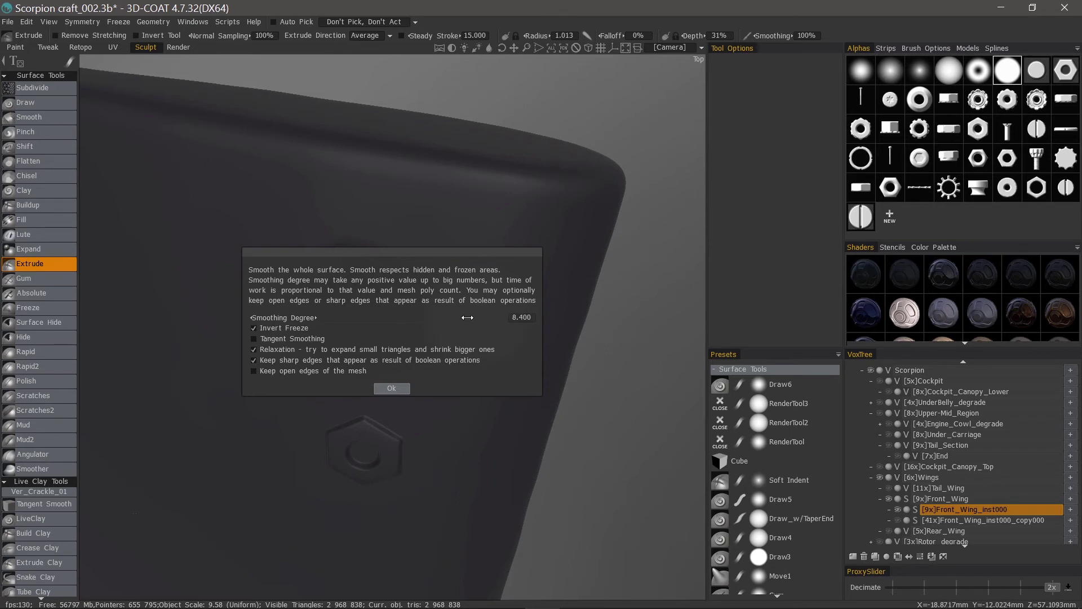
left_click(392, 388)
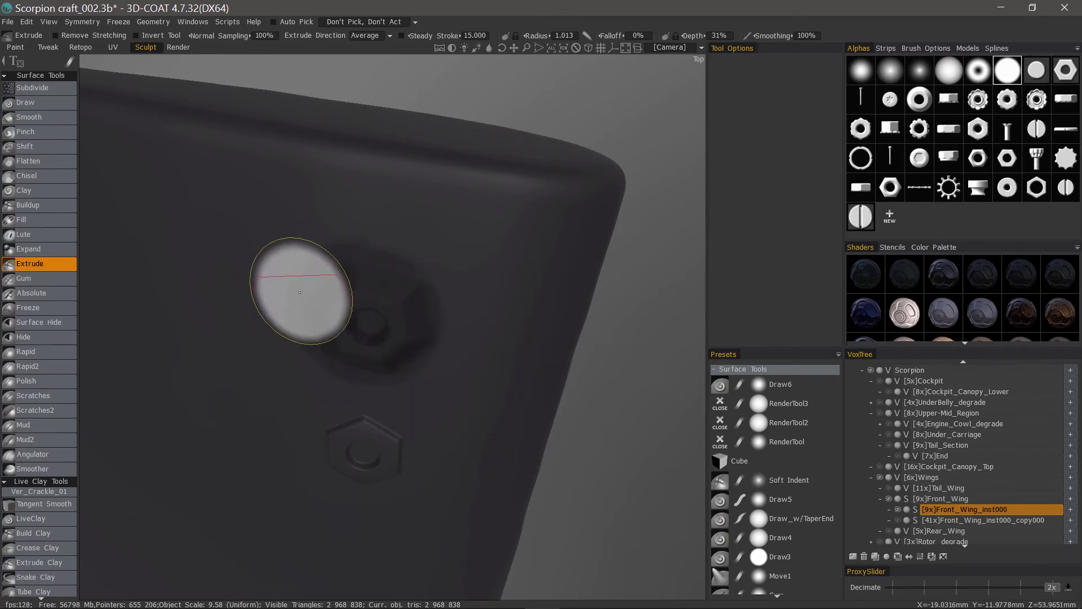
Step: Unfreeze the whole wing surface and bring up the list of freezing commands
mouse_move(214, 334)
left_mouse_down("alt")
mouse_move(253, 320)
mouse_move(271, 330)
left_mouse_up("alt")
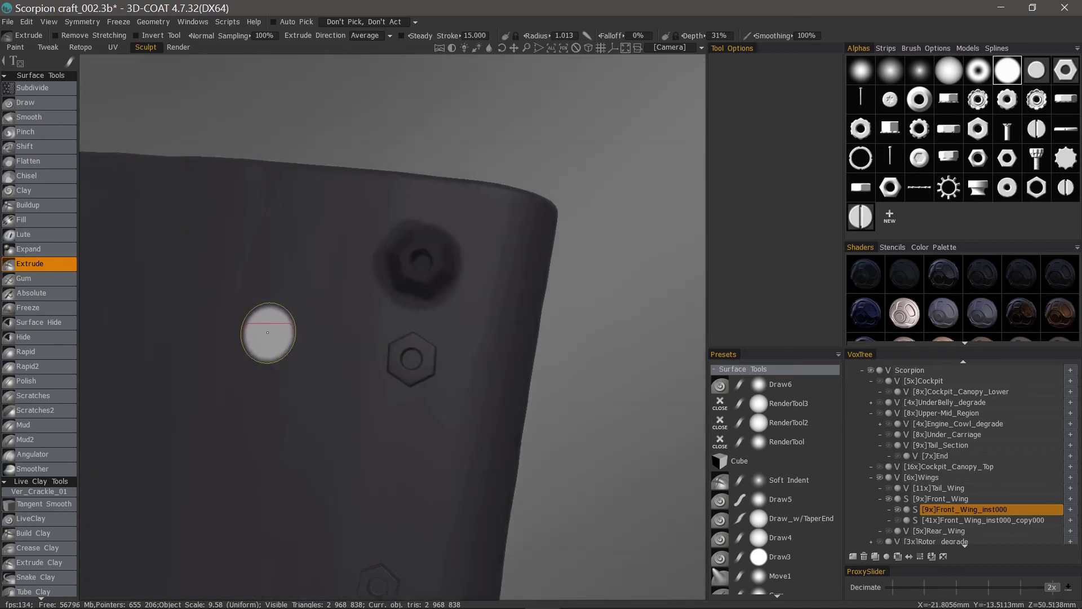
key("ctrl+d")
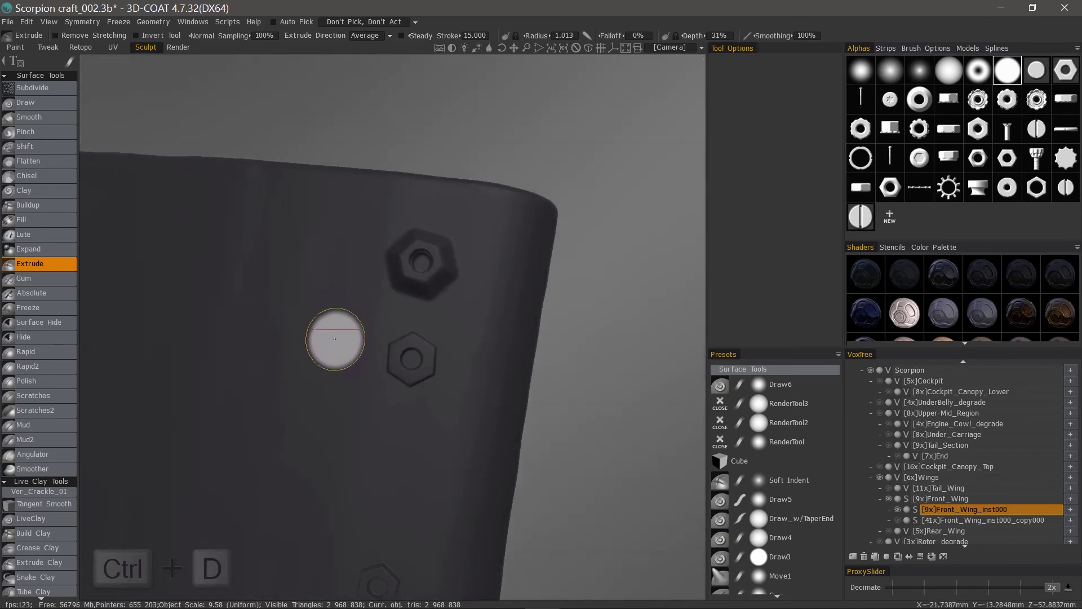
mouse_move(318, 370)
middle_mouse_down("alt")
mouse_move(319, 322)
mouse_move(256, 304)
mouse_move(365, 369)
mouse_move(357, 318)
middle_mouse_up("alt")
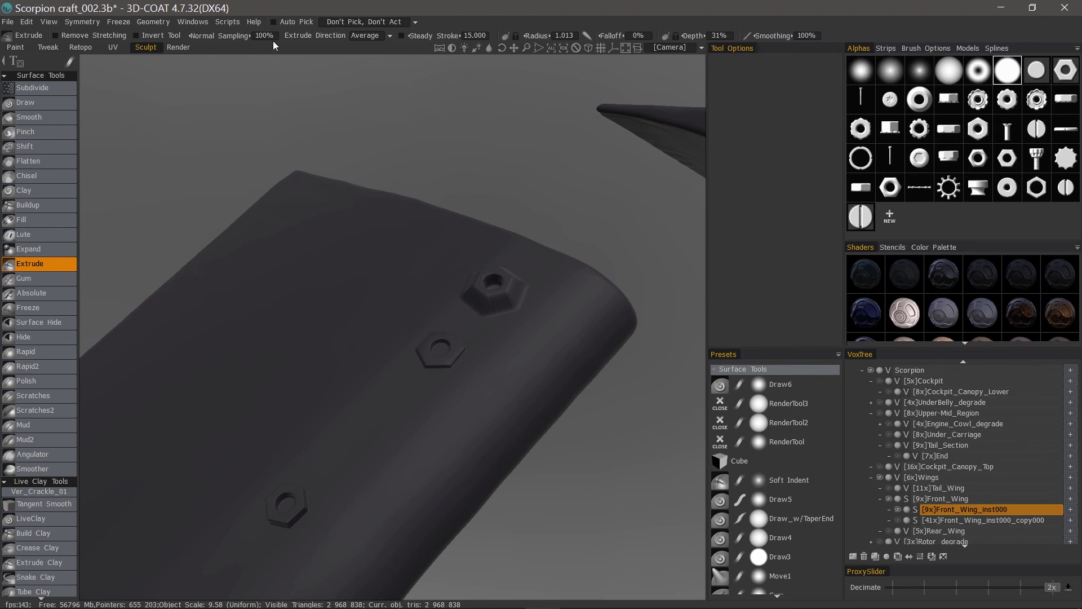
left_click(119, 22)
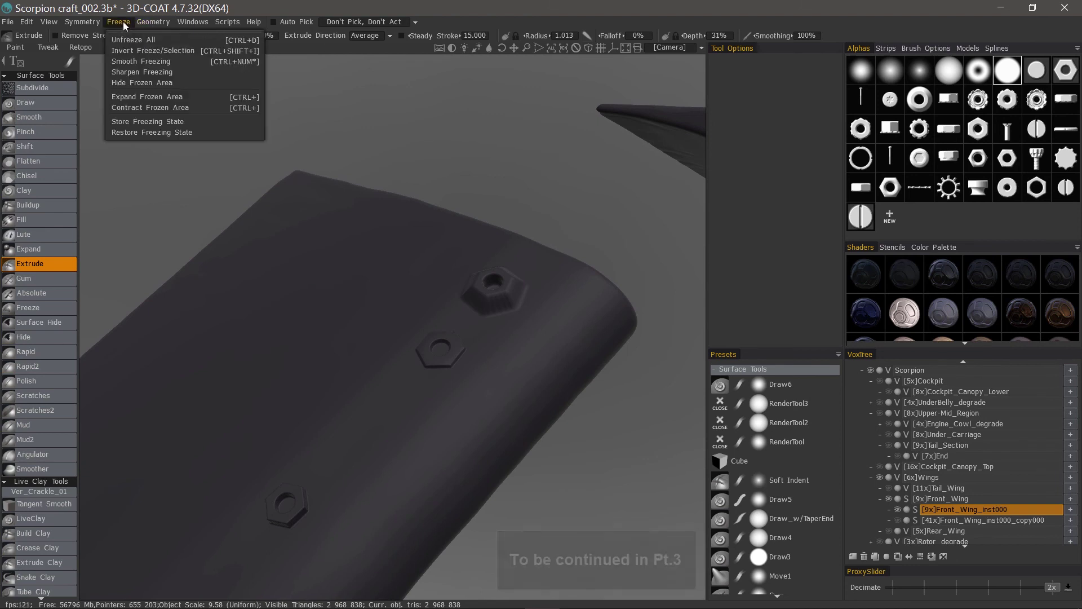